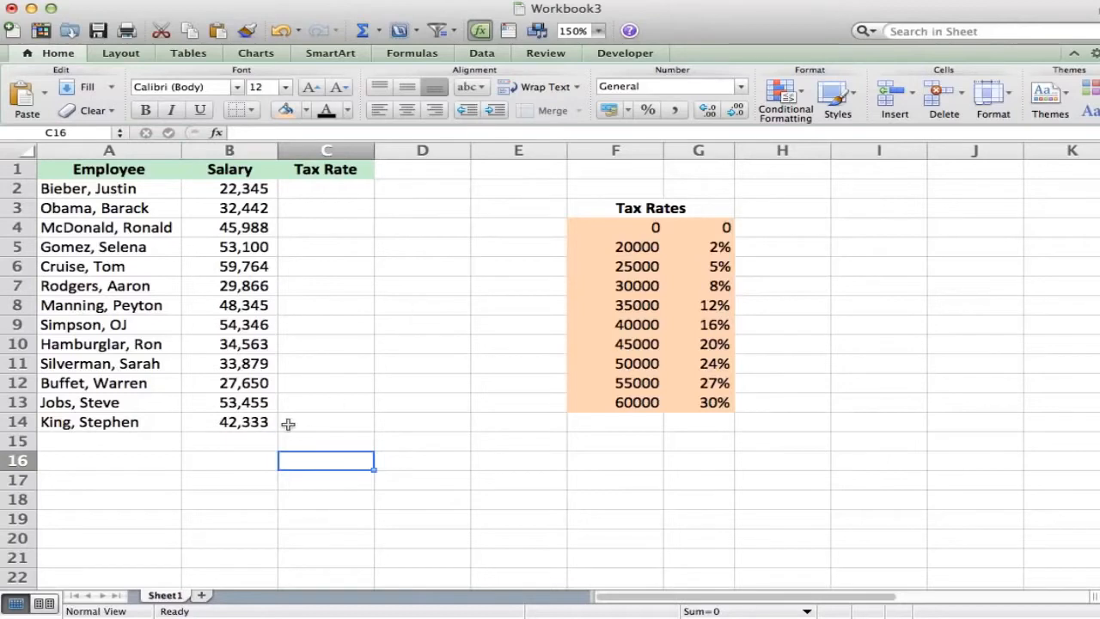
# Examine the employee and salary list in A2:B14, the empty Tax Rate column, and the tax table in F4:G13.
pyautogui.click(245, 462)
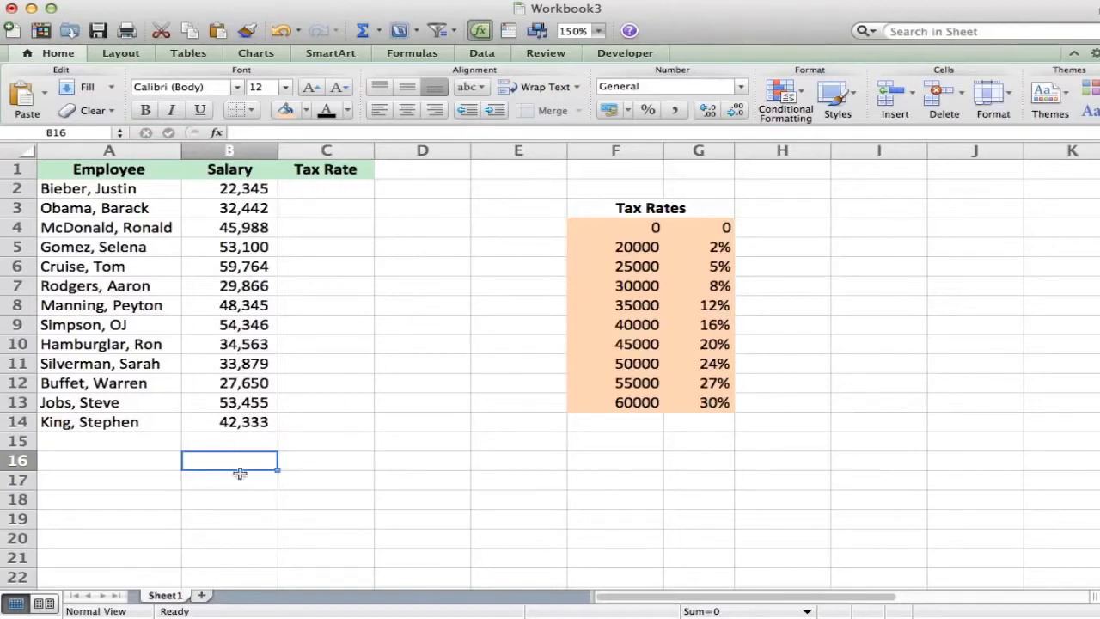
pyautogui.click(222, 482)
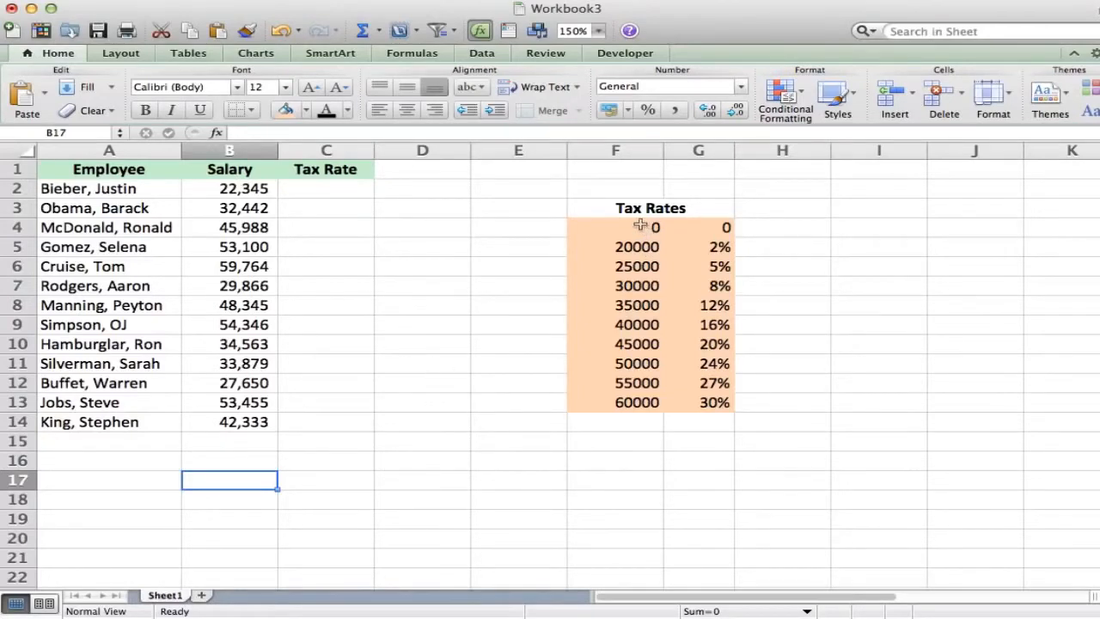
pyautogui.moveTo(637, 227); pyautogui.dragTo(695, 400)
pyautogui.click(478, 486)
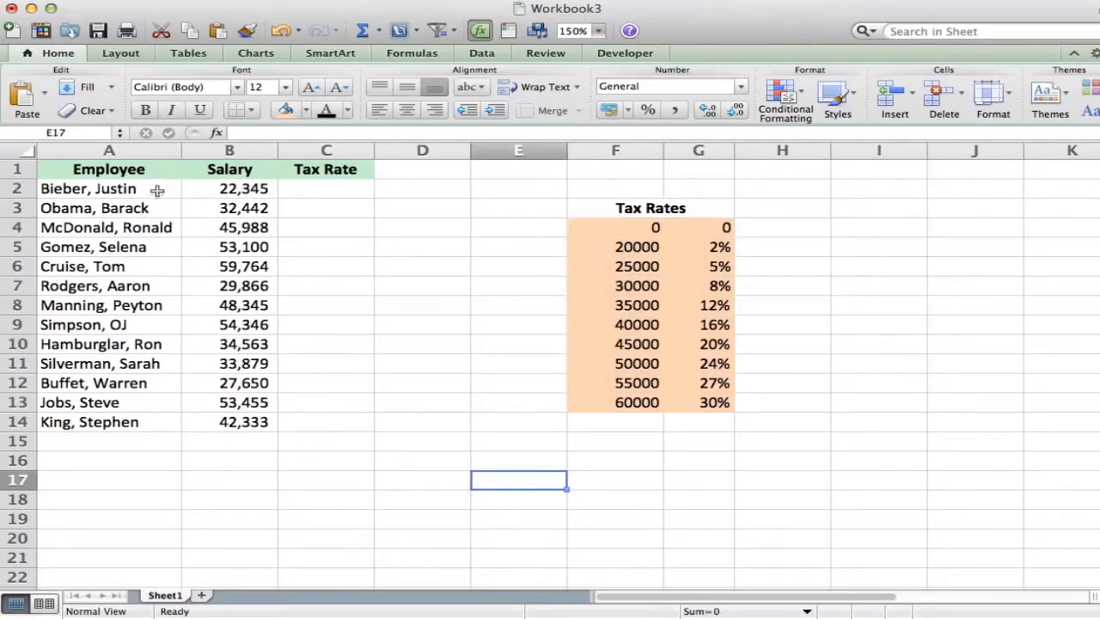
pyautogui.moveTo(105, 189); pyautogui.dragTo(215, 422)
pyautogui.click(326, 185)
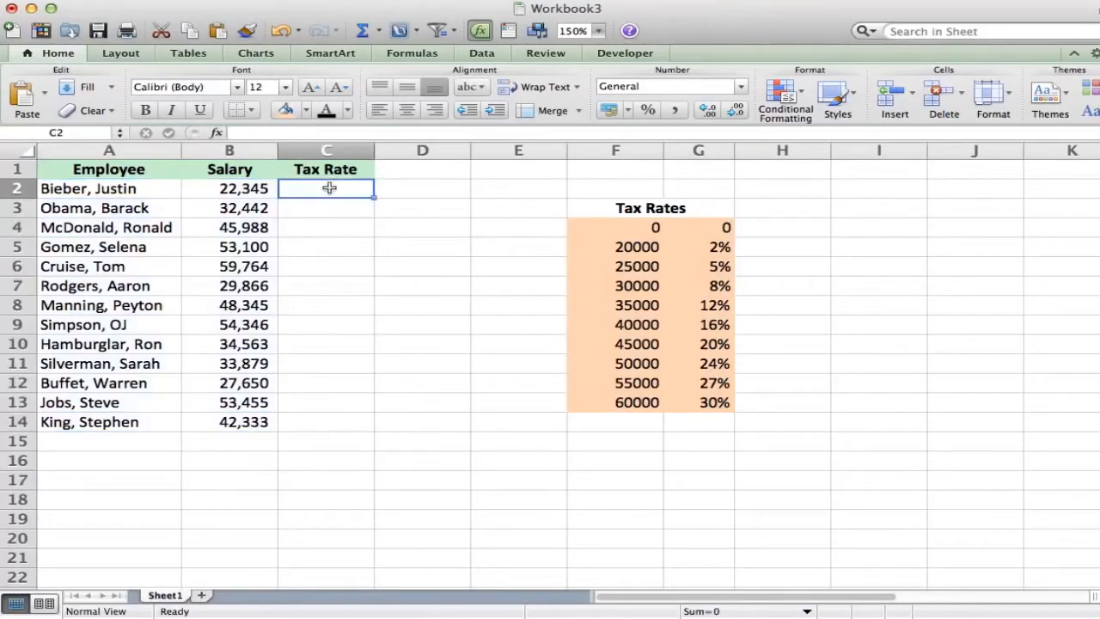
pyautogui.moveTo(258, 189); pyautogui.dragTo(238, 433)
pyautogui.click(348, 425)
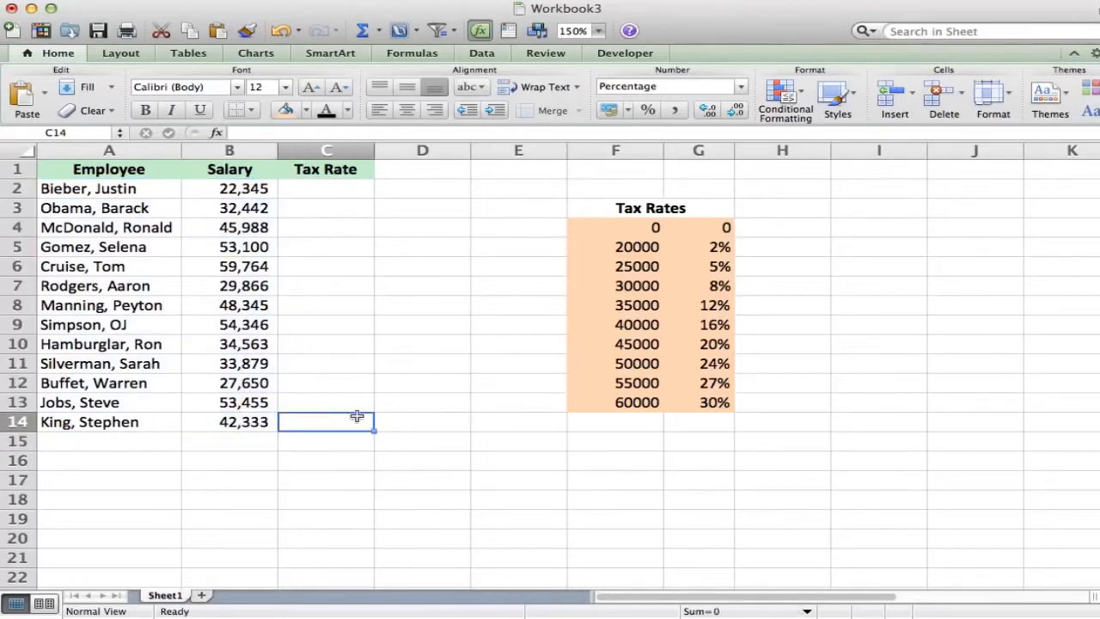
pyautogui.click(304, 447)
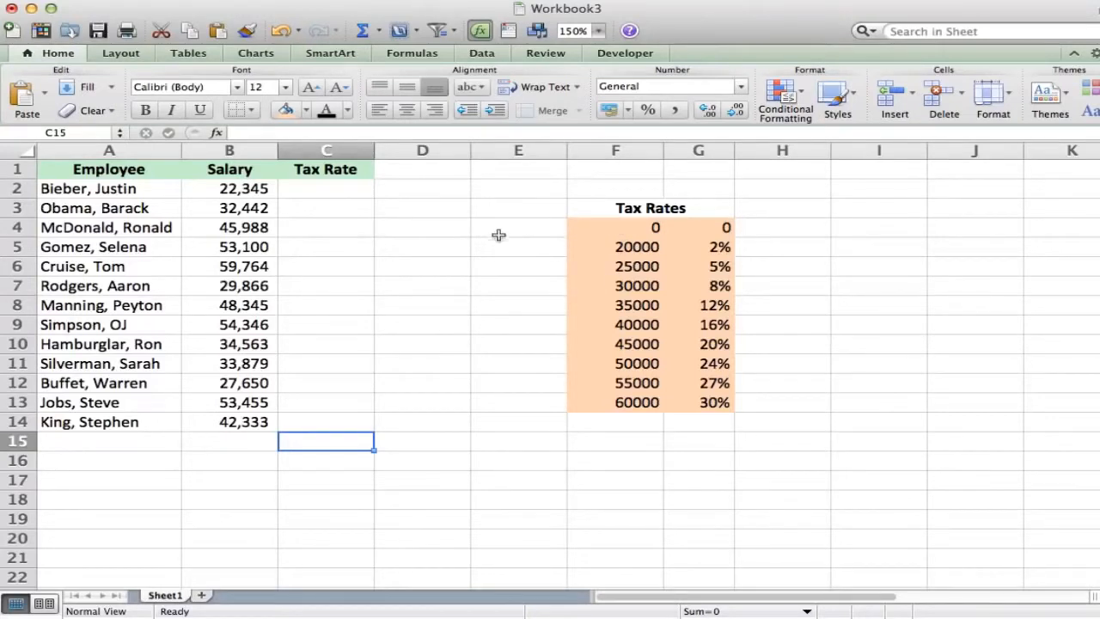
# Compare salaries in column B with the income thresholds in F4:F13 and the matching rates in column G.
pyautogui.click(240, 189)
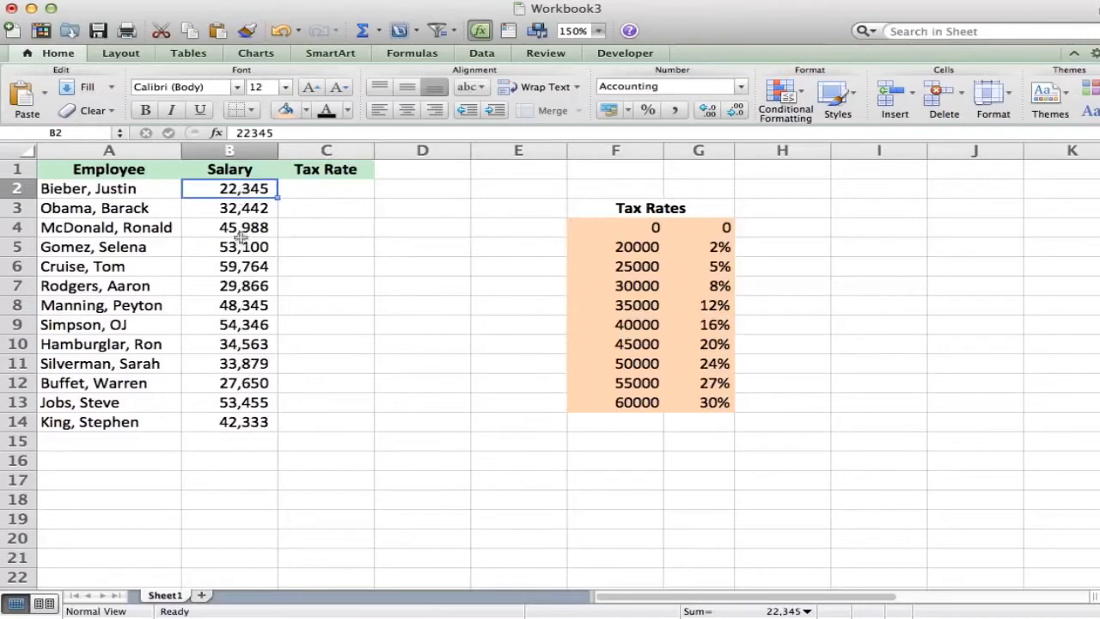
pyautogui.click(244, 285)
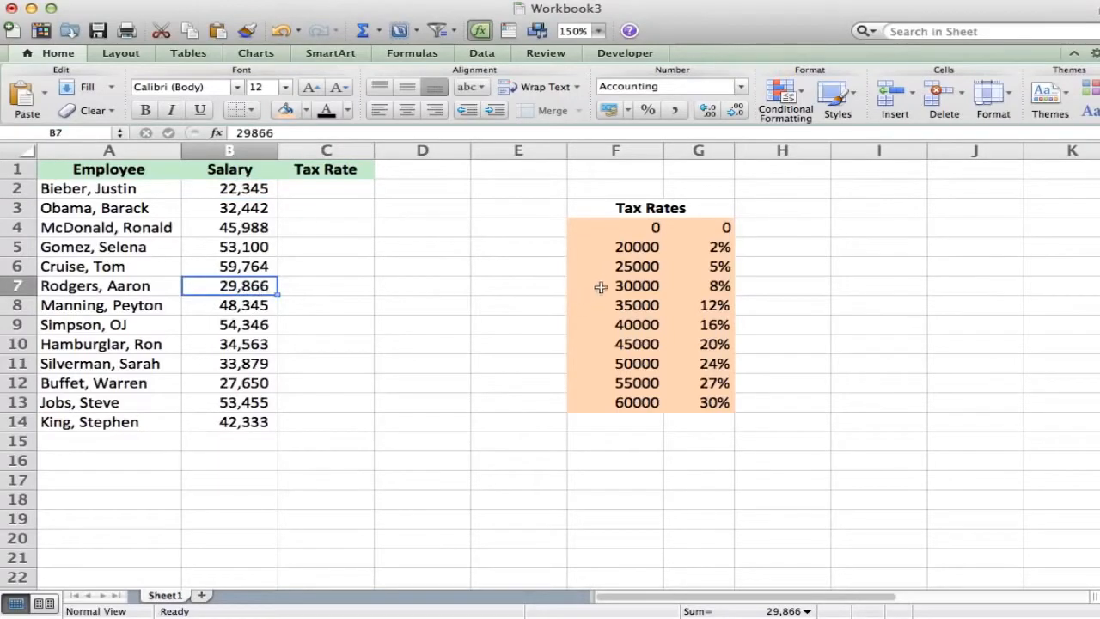
pyautogui.click(634, 267)
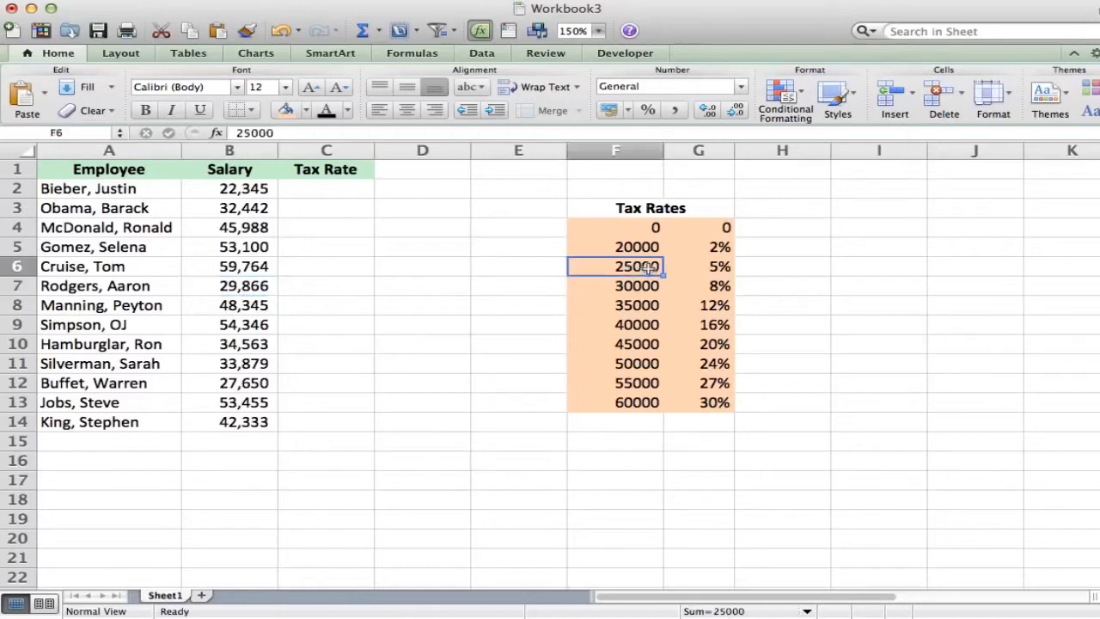
pyautogui.click(637, 285)
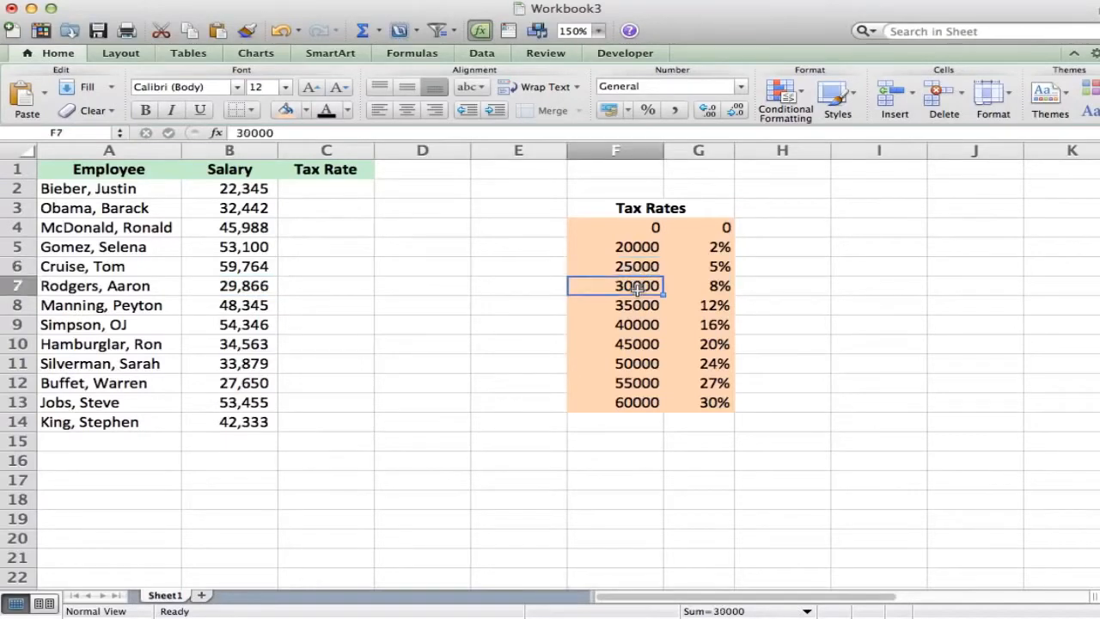
pyautogui.click(628, 267)
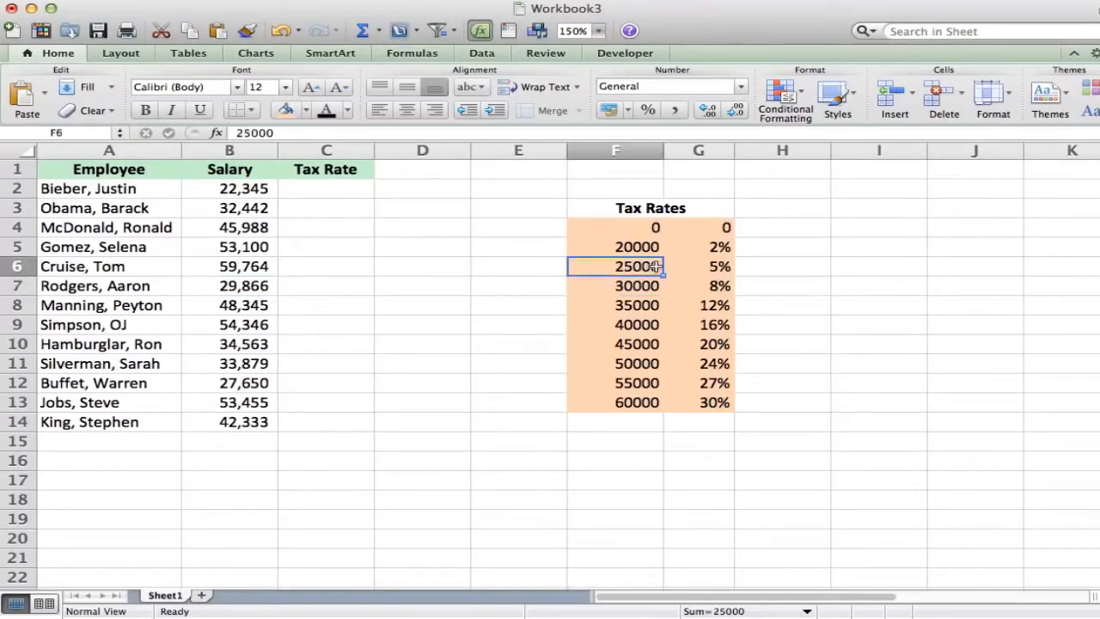
pyautogui.click(716, 267)
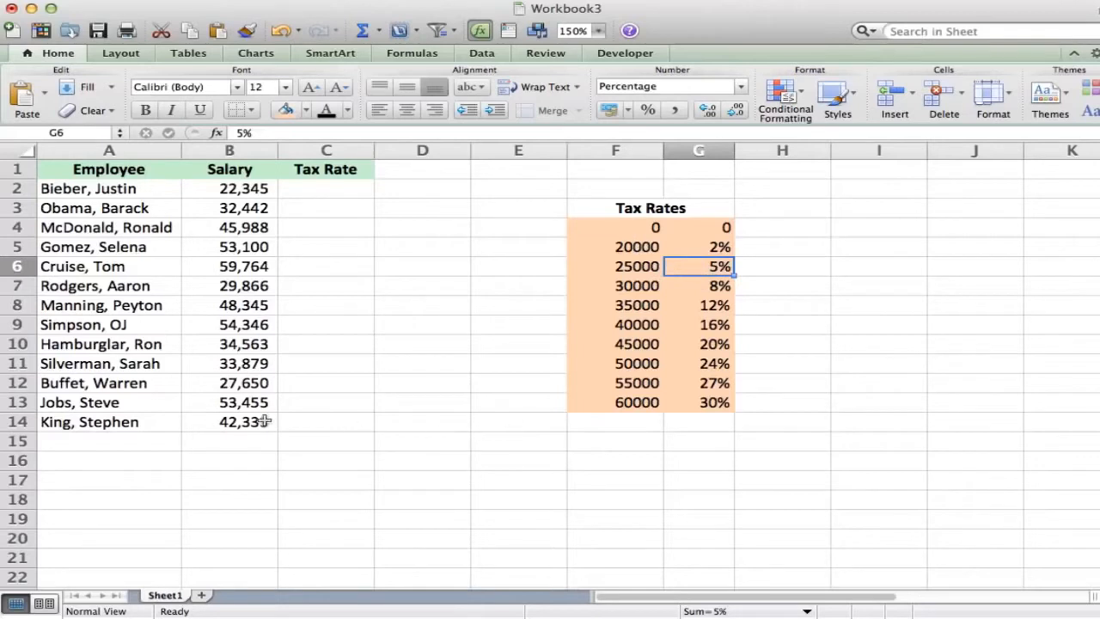
pyautogui.click(239, 208)
pyautogui.click(241, 228)
pyautogui.click(241, 260)
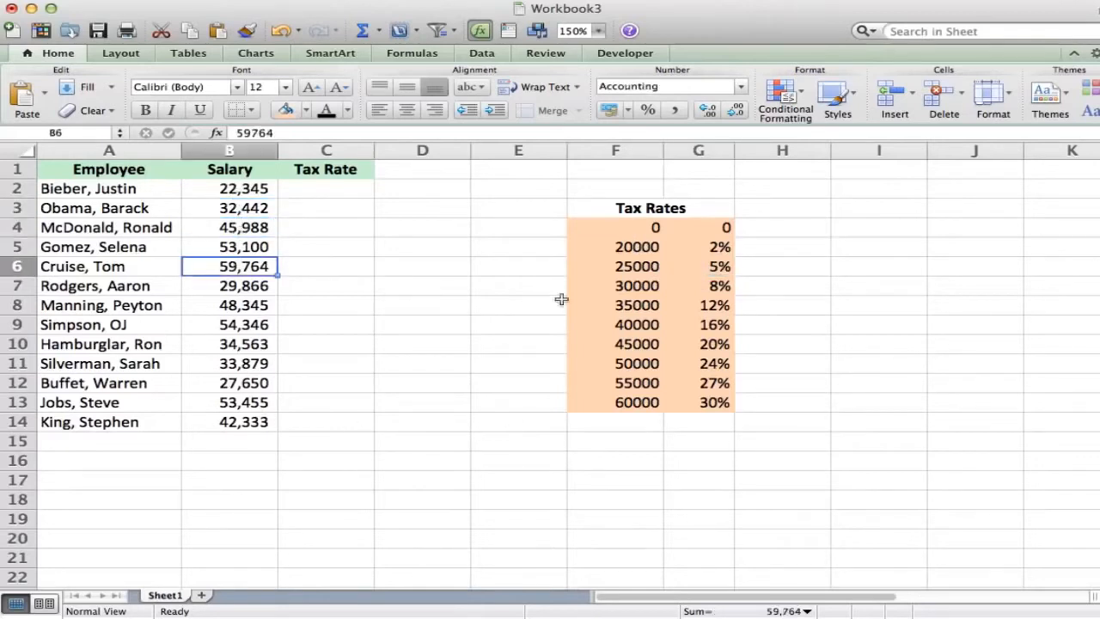
pyautogui.moveTo(642, 227); pyautogui.dragTo(637, 404)
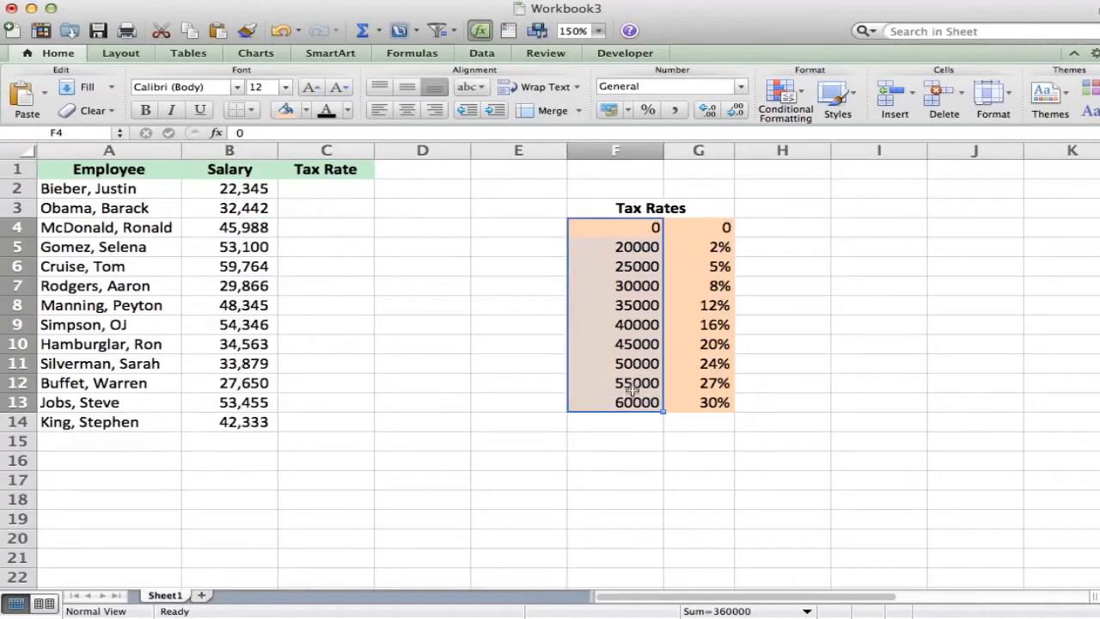
pyautogui.moveTo(721, 236); pyautogui.dragTo(720, 396)
pyautogui.click(428, 360)
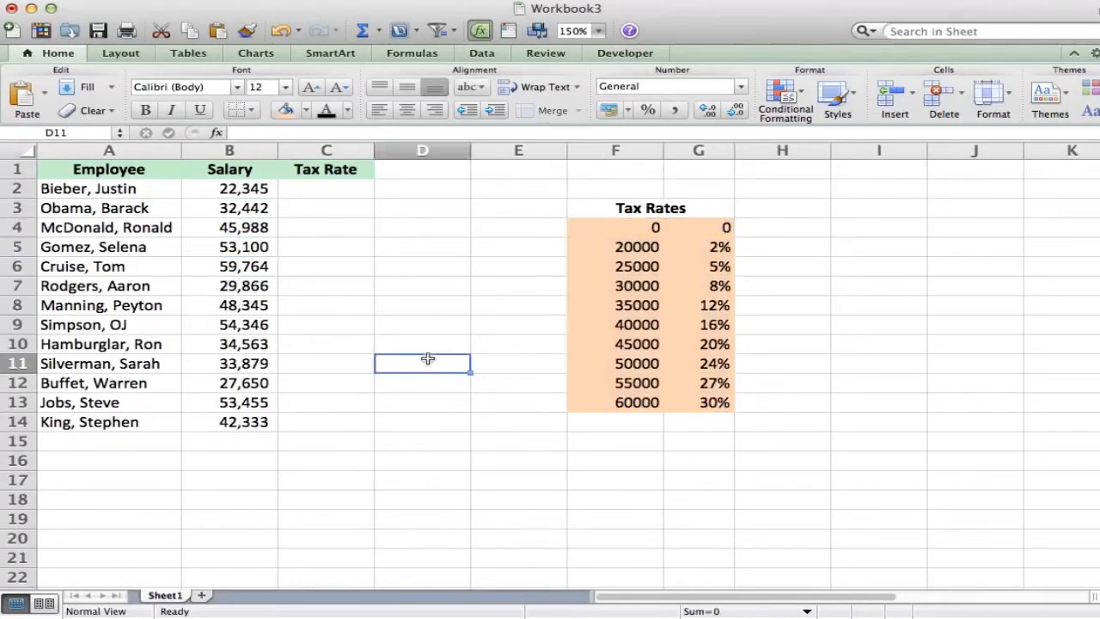
# Start a VLOOKUP formula in C2 with B2 as the lookup value and F4:G13 as the table array.
pyautogui.click(312, 190)
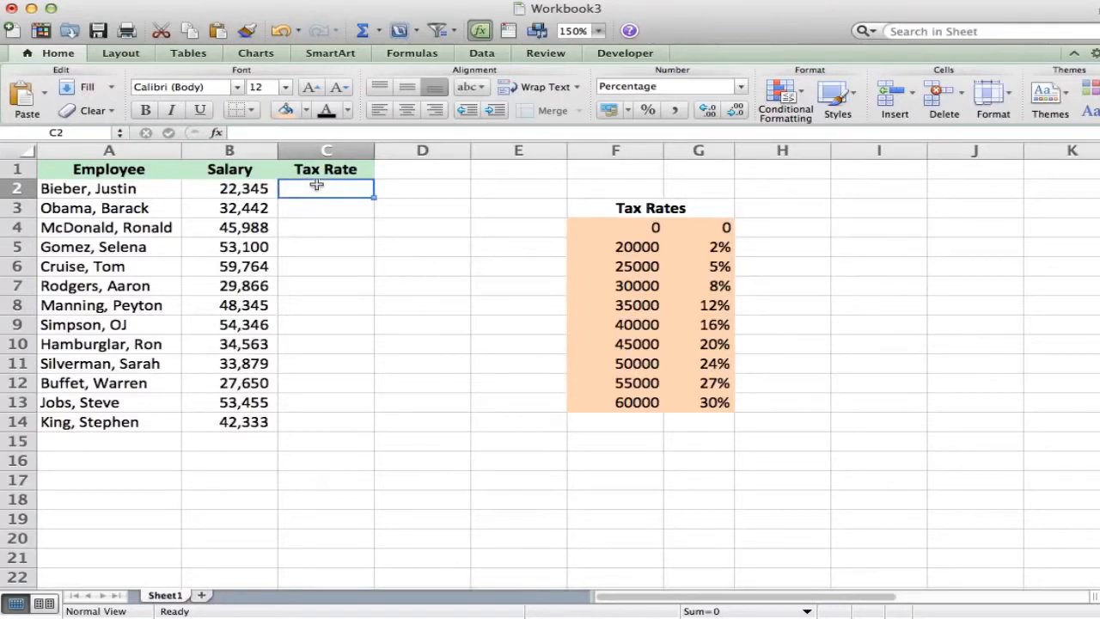
pyautogui.write('=')
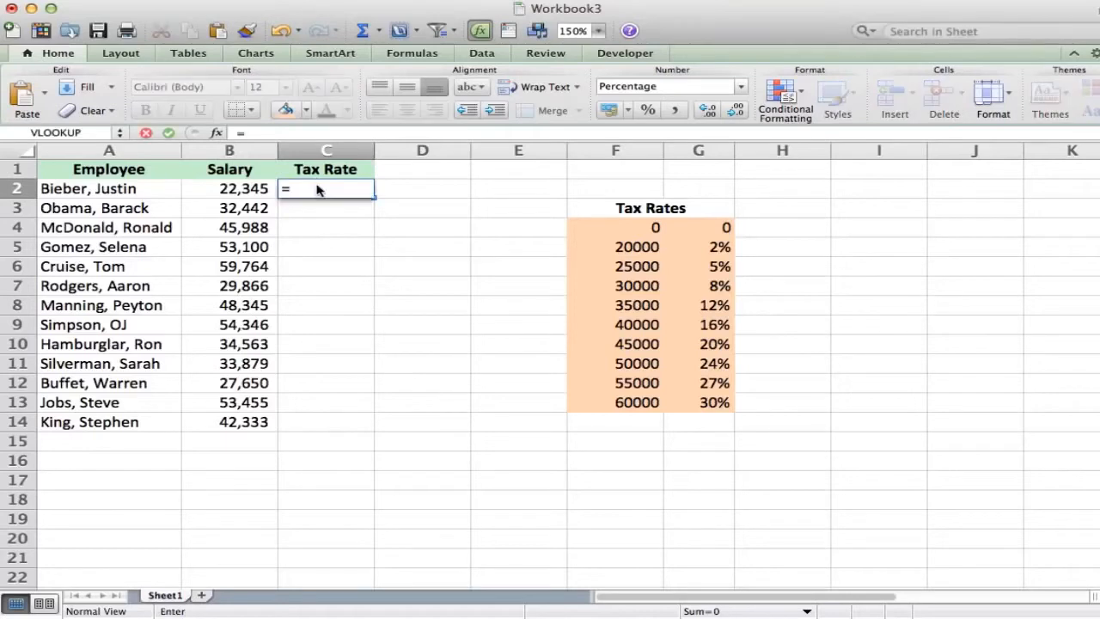
pyautogui.write('vlook')
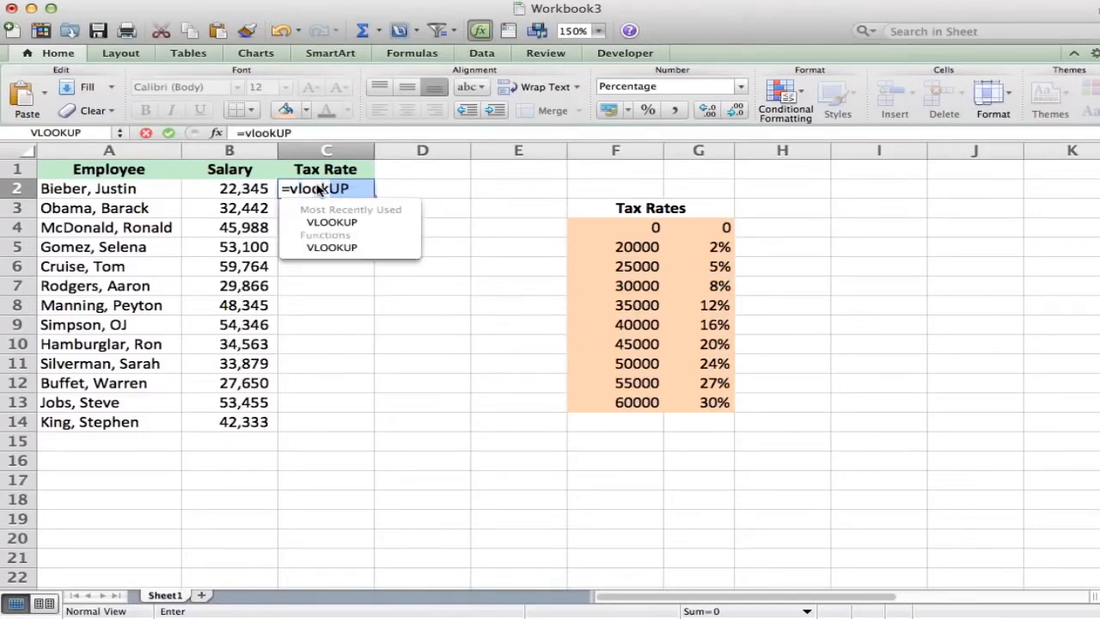
pyautogui.doubleClick(327, 223)
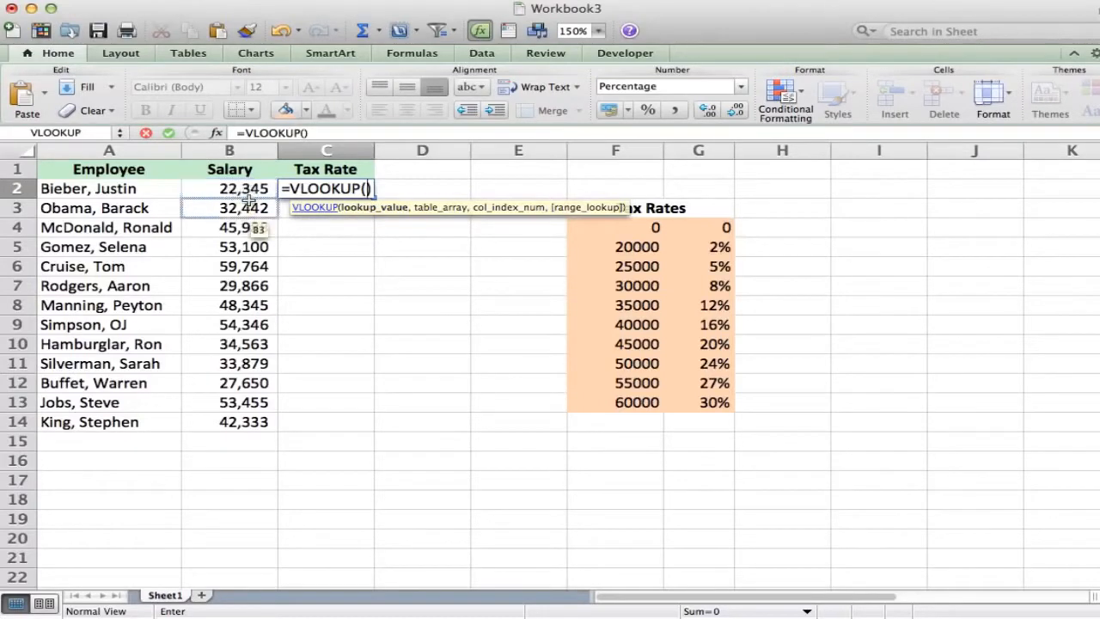
pyautogui.click(247, 194)
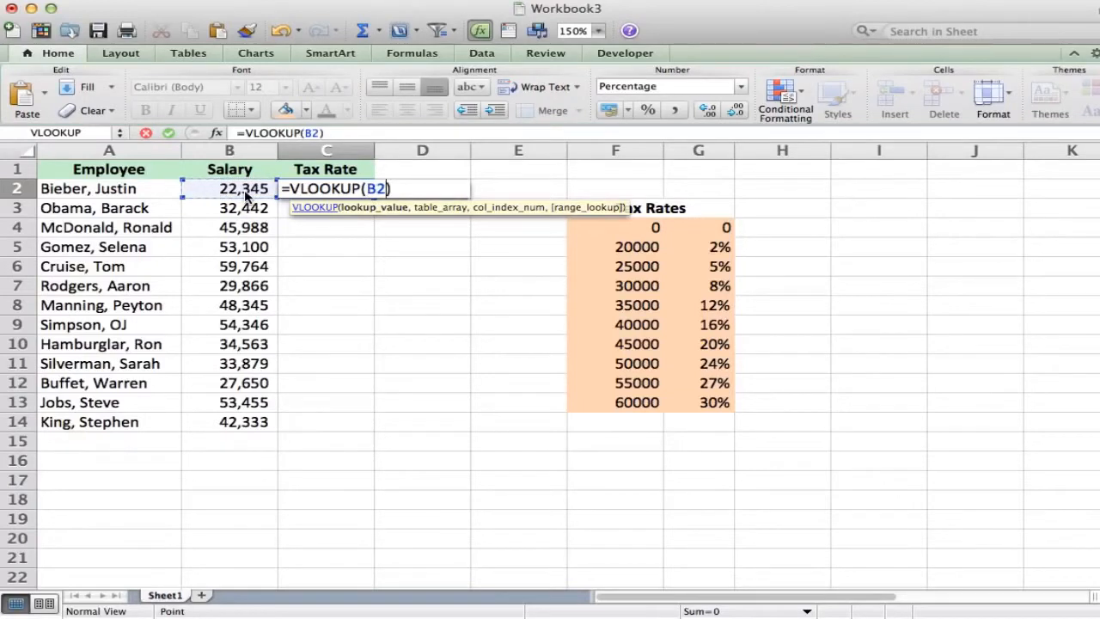
pyautogui.write(',')
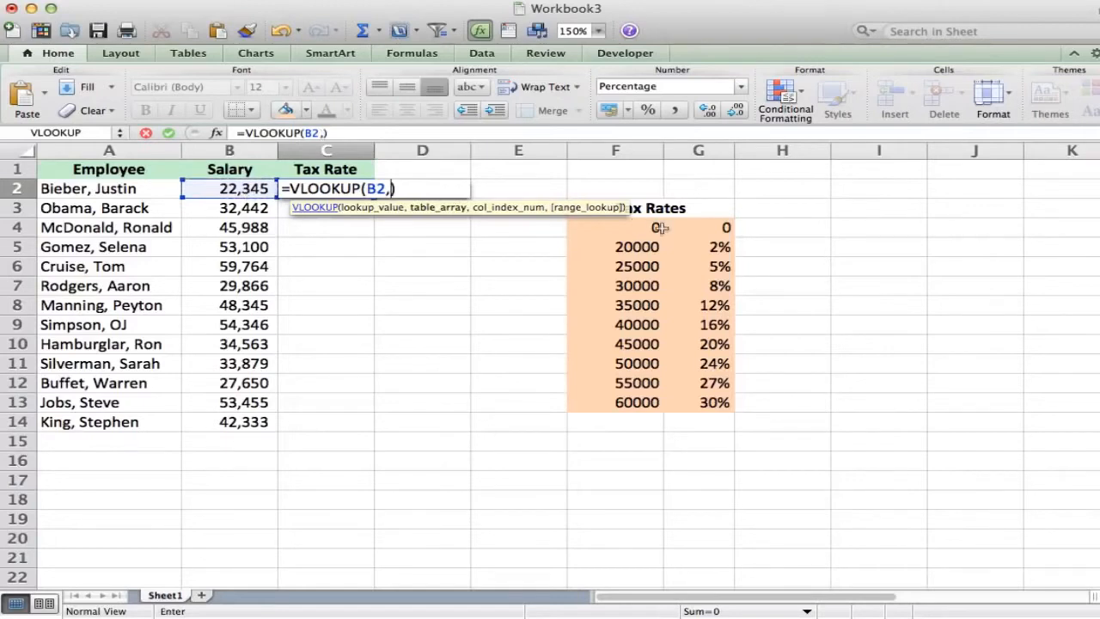
pyautogui.moveTo(613, 227); pyautogui.dragTo(697, 408)
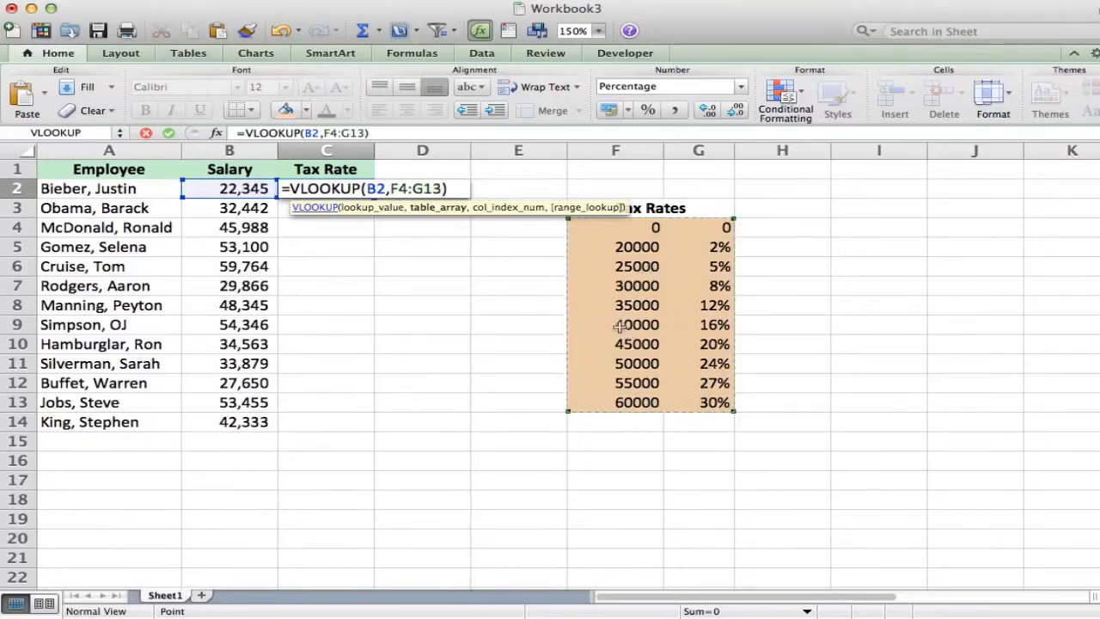
pyautogui.write(',')
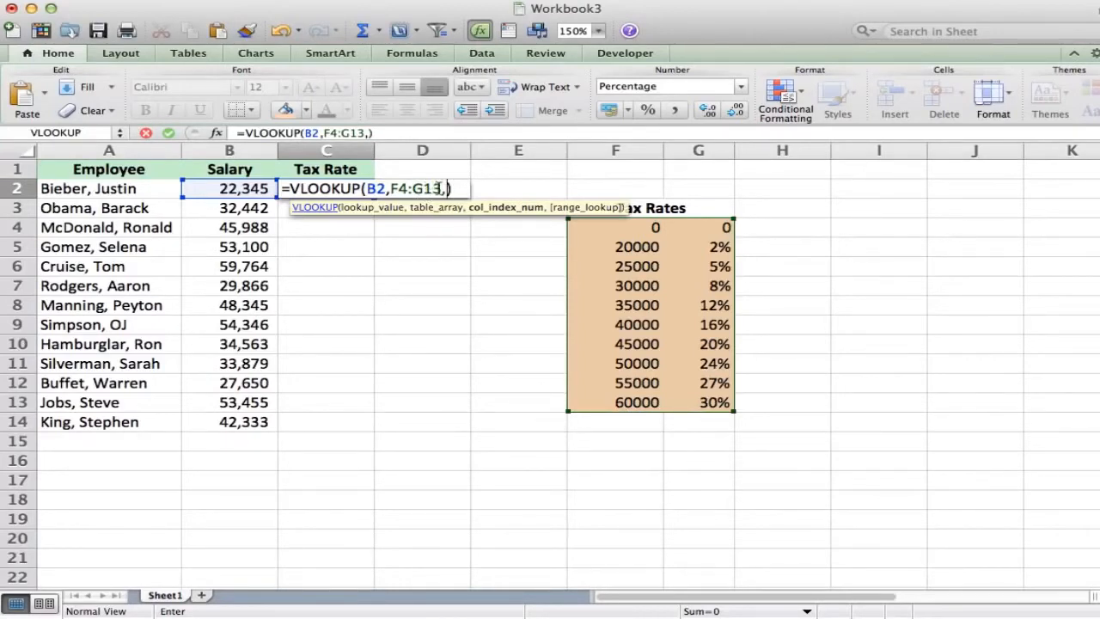
# Make the table range absolute as $F$4:$G$13 and complete the C2 formula with column index 2.
pyautogui.moveTo(444, 188); pyautogui.dragTo(390, 188)
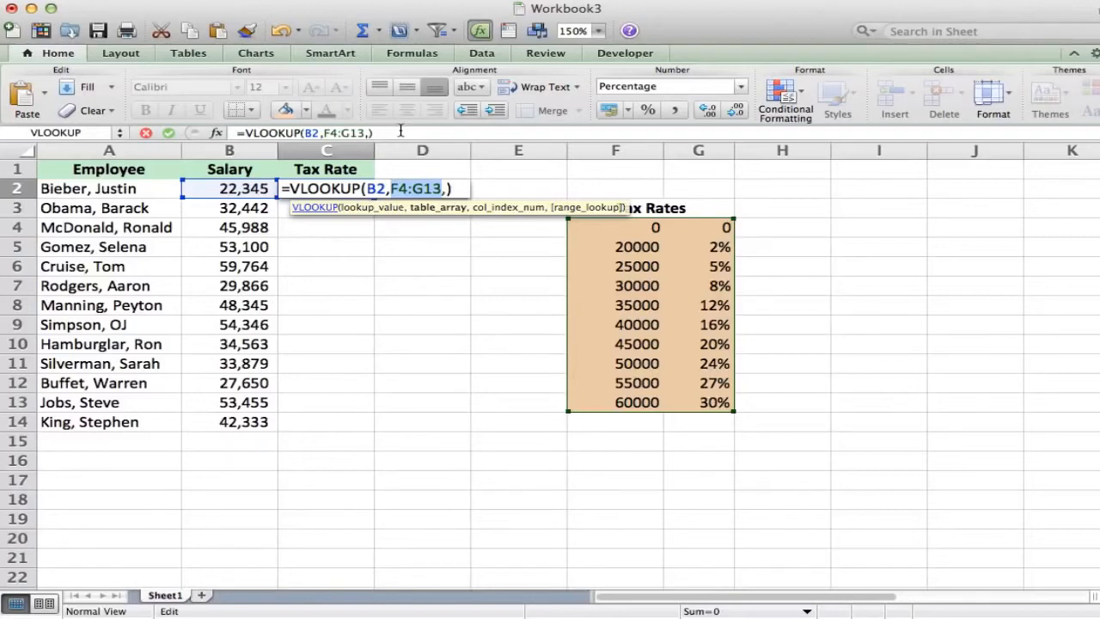
pyautogui.press('super+t')
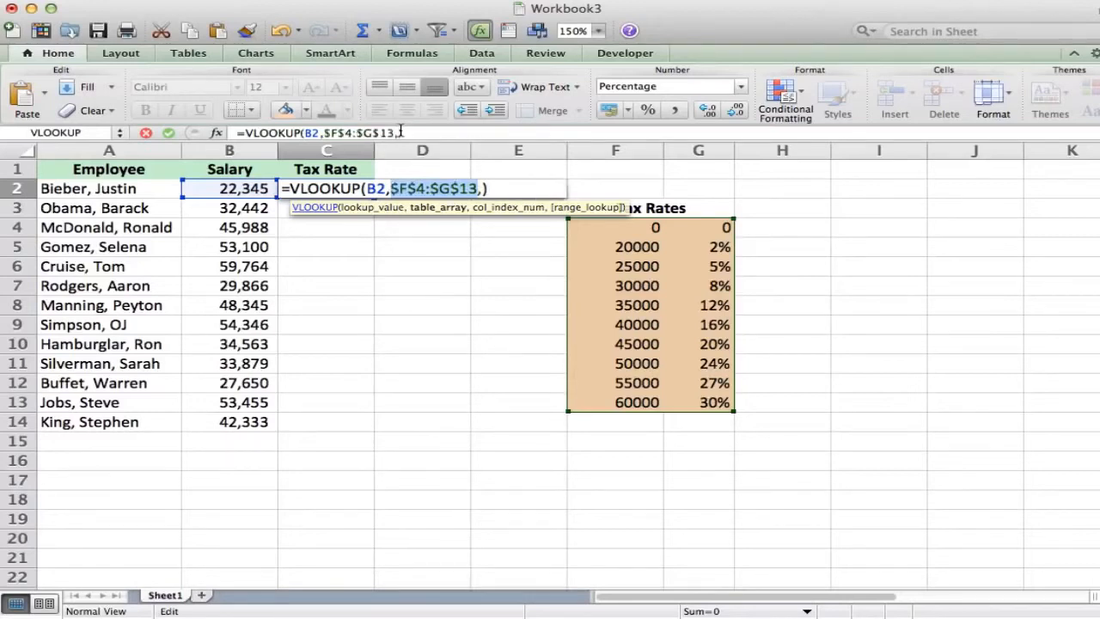
pyautogui.click(479, 194)
pyautogui.click(483, 190)
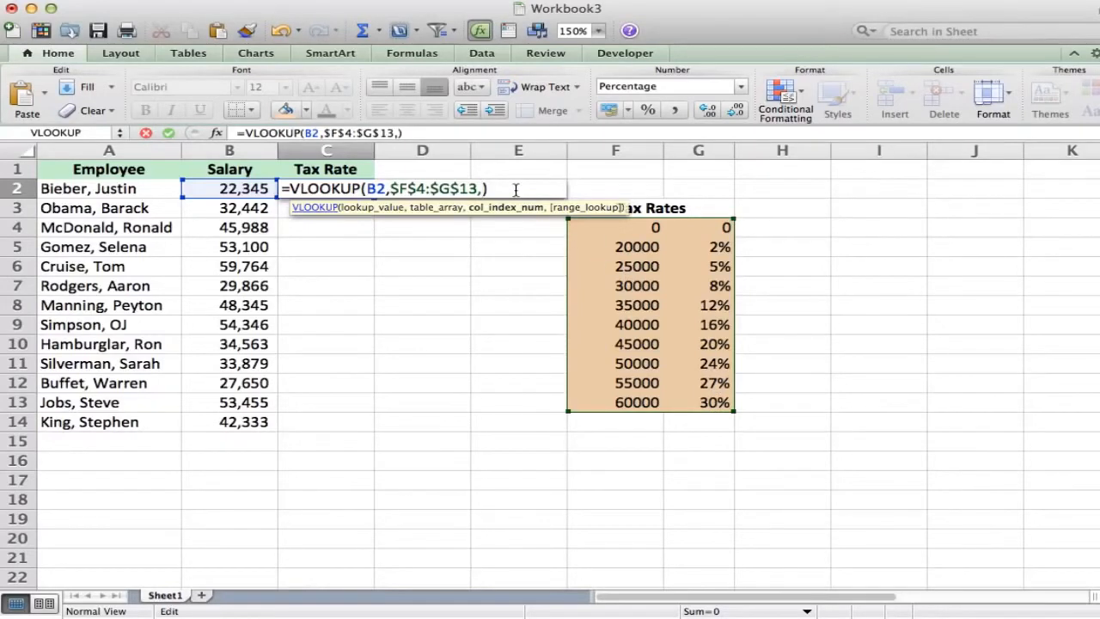
pyautogui.write('2')
pyautogui.click(509, 189)
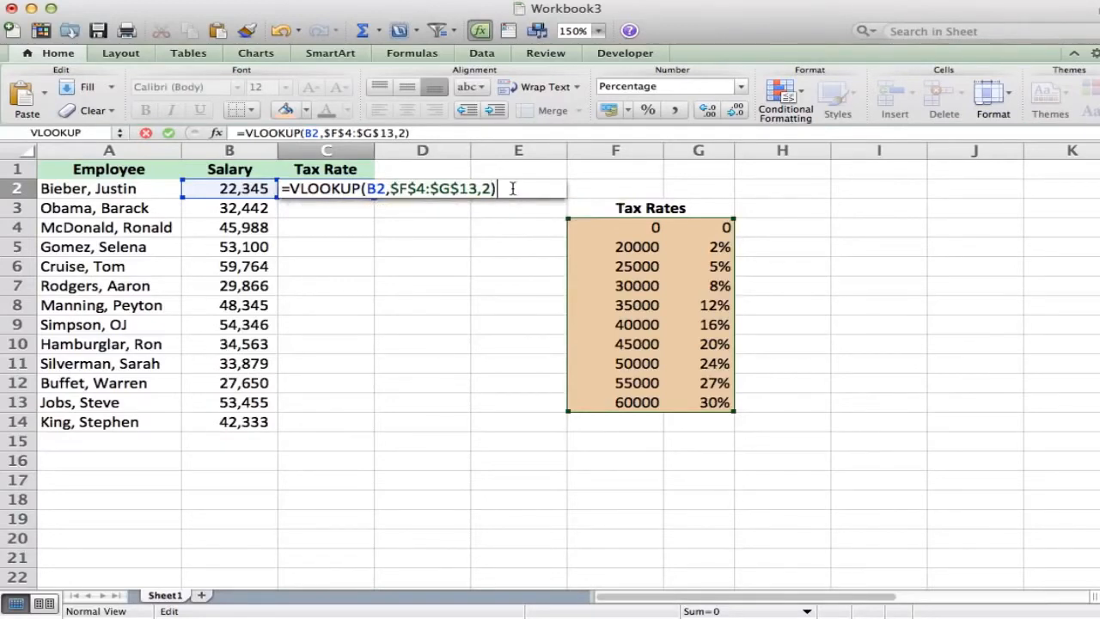
pyautogui.press('Return')
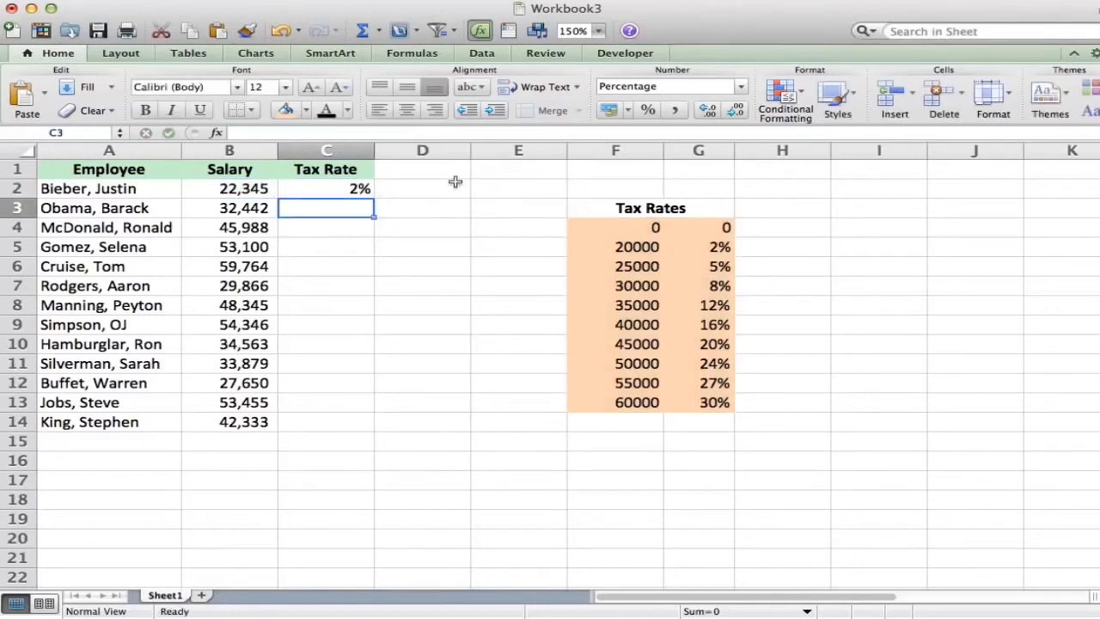
# Fill the VLOOKUP formula from C2 down through C14 for all the remaining employees.
pyautogui.click(397, 186)
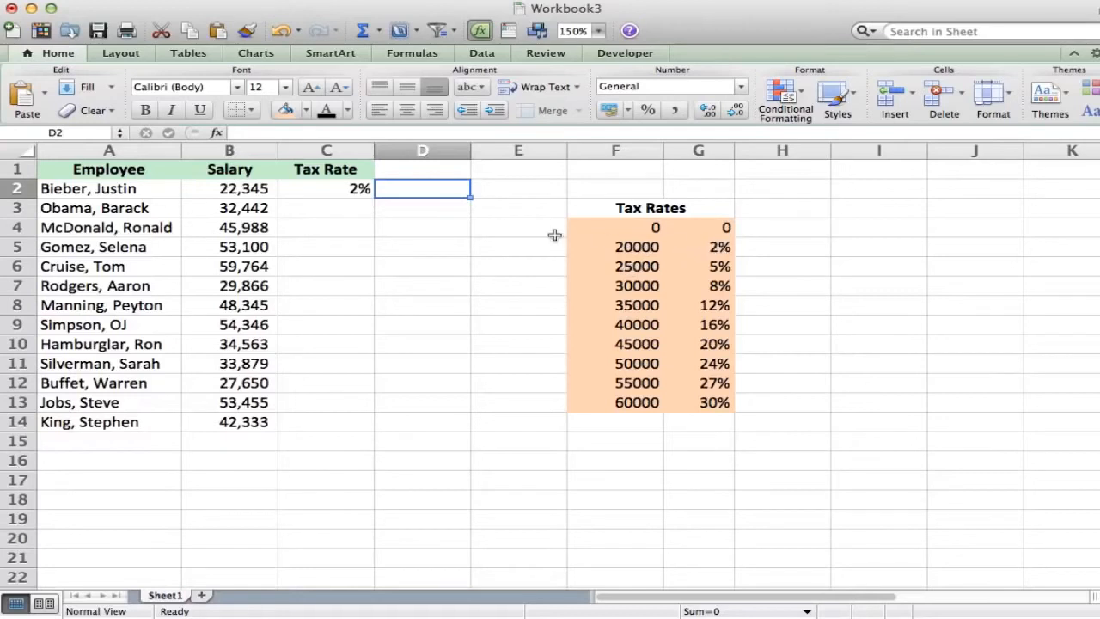
pyautogui.click(348, 189)
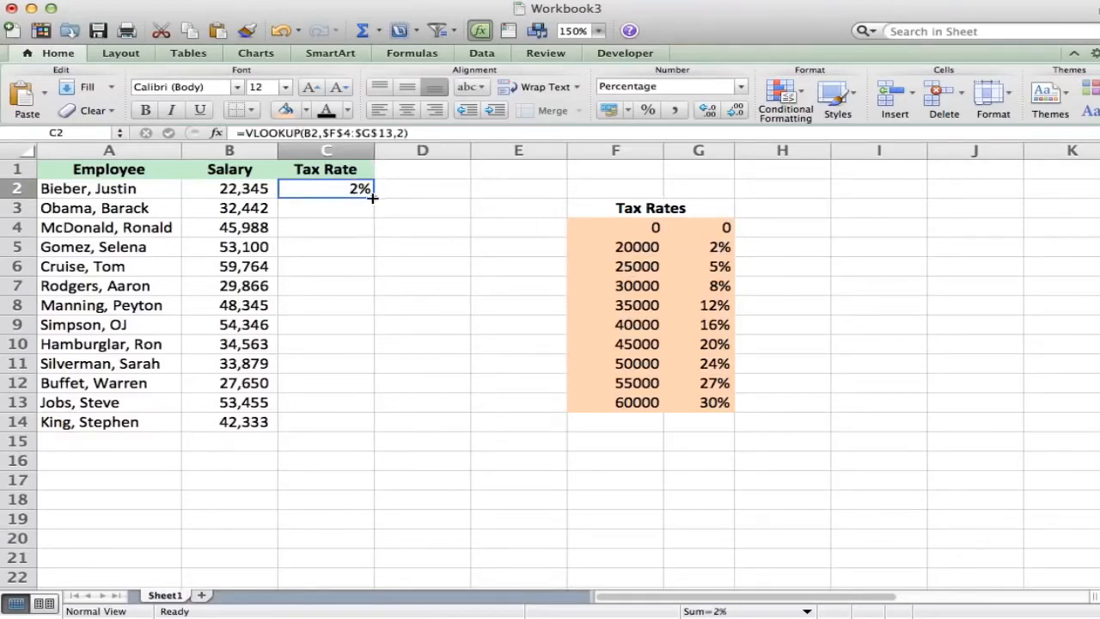
pyautogui.moveTo(373, 197); pyautogui.dragTo(358, 424)
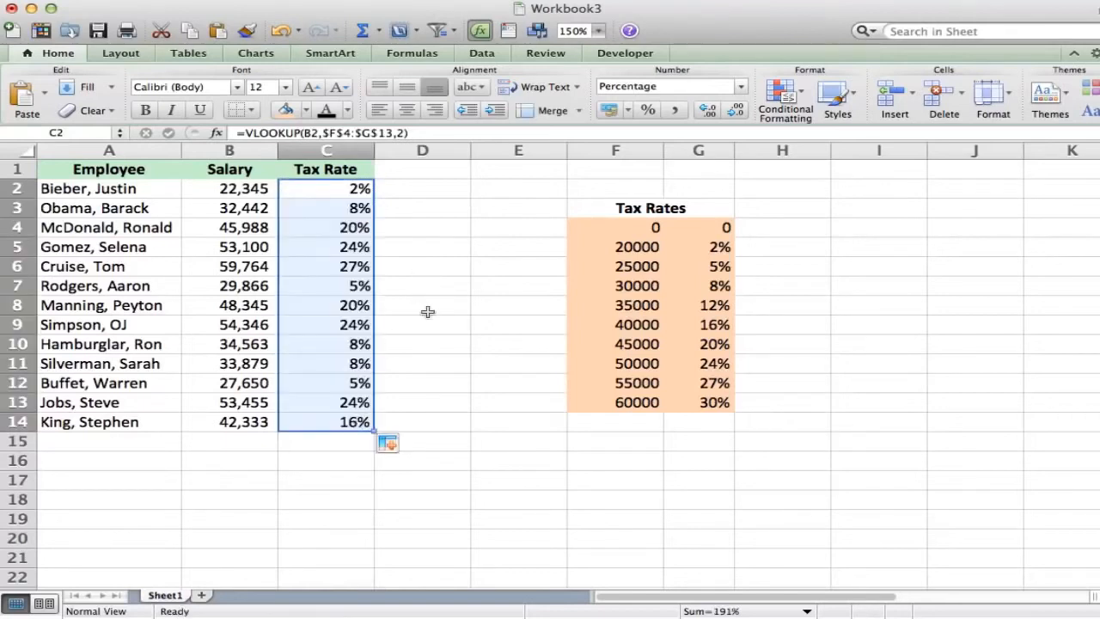
pyautogui.click(316, 457)
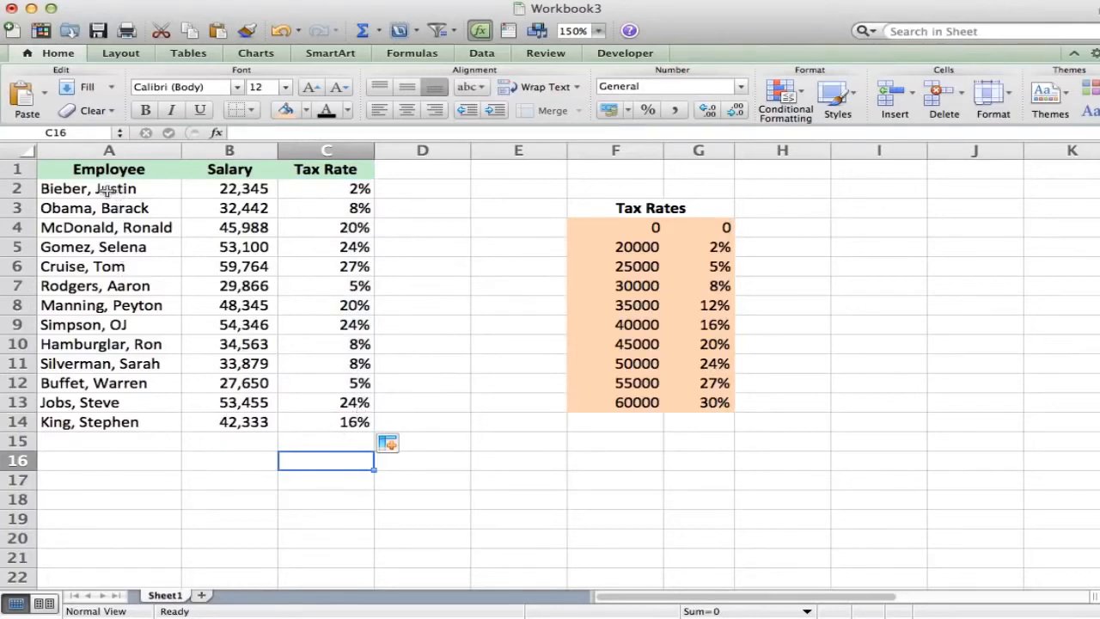
# Review the filled employee table in A2:C14 and the lookup formula in C2.
pyautogui.moveTo(107, 188); pyautogui.dragTo(331, 420)
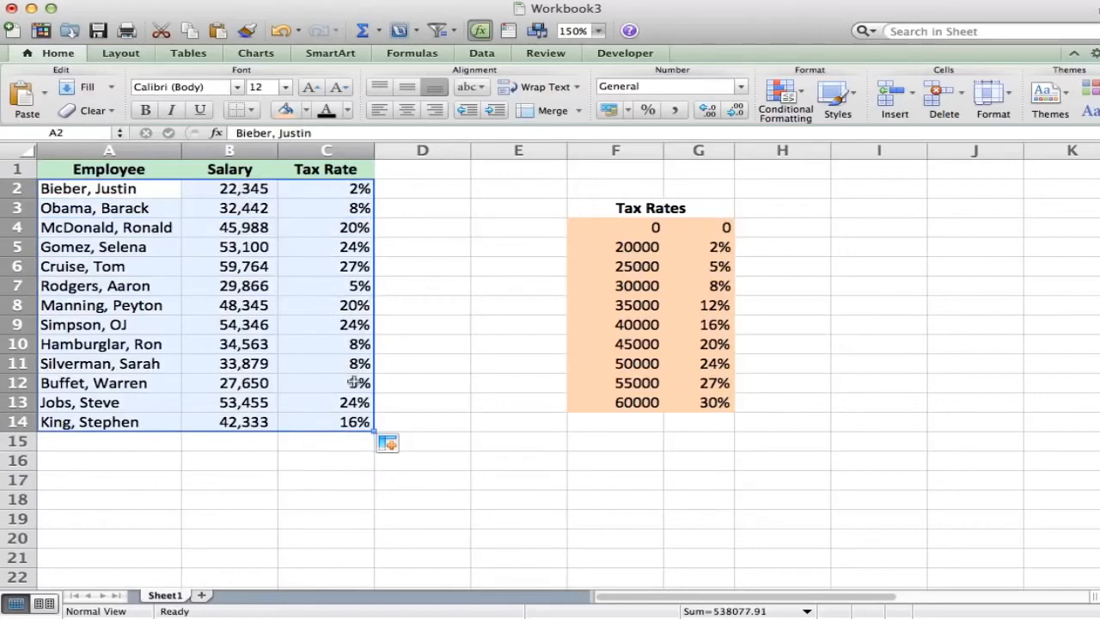
pyautogui.click(426, 425)
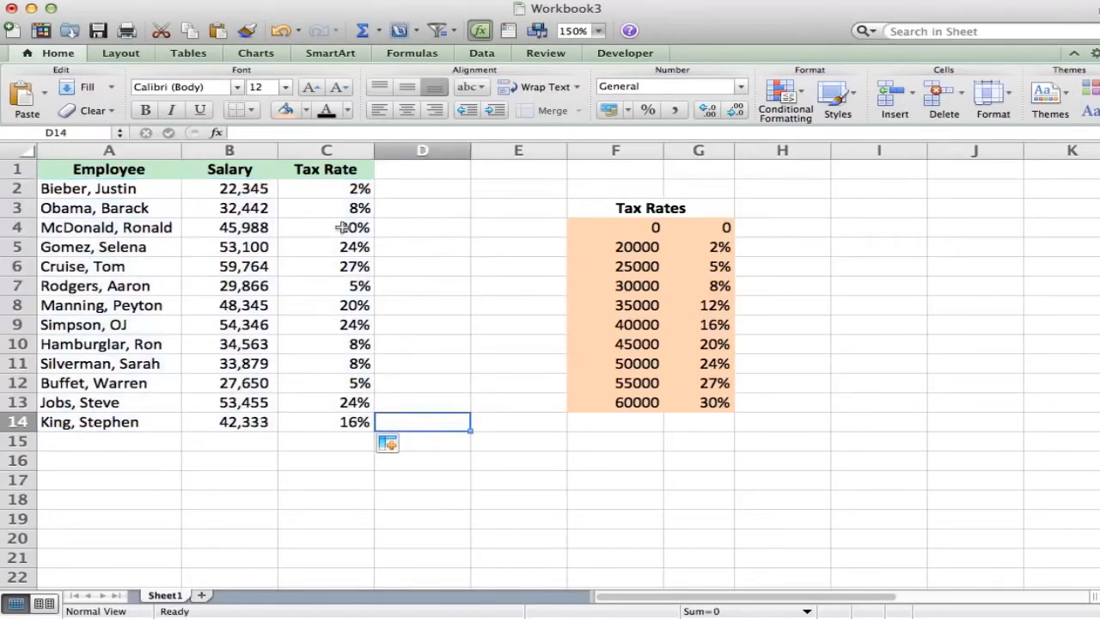
pyautogui.click(330, 191)
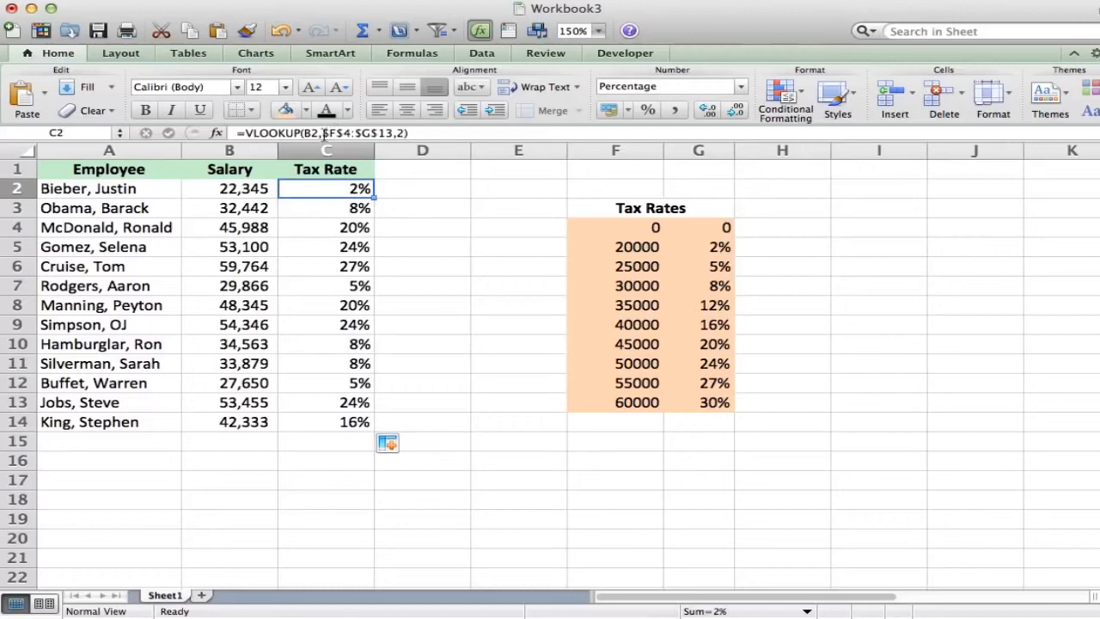
pyautogui.doubleClick(342, 189)
pyautogui.click(419, 190)
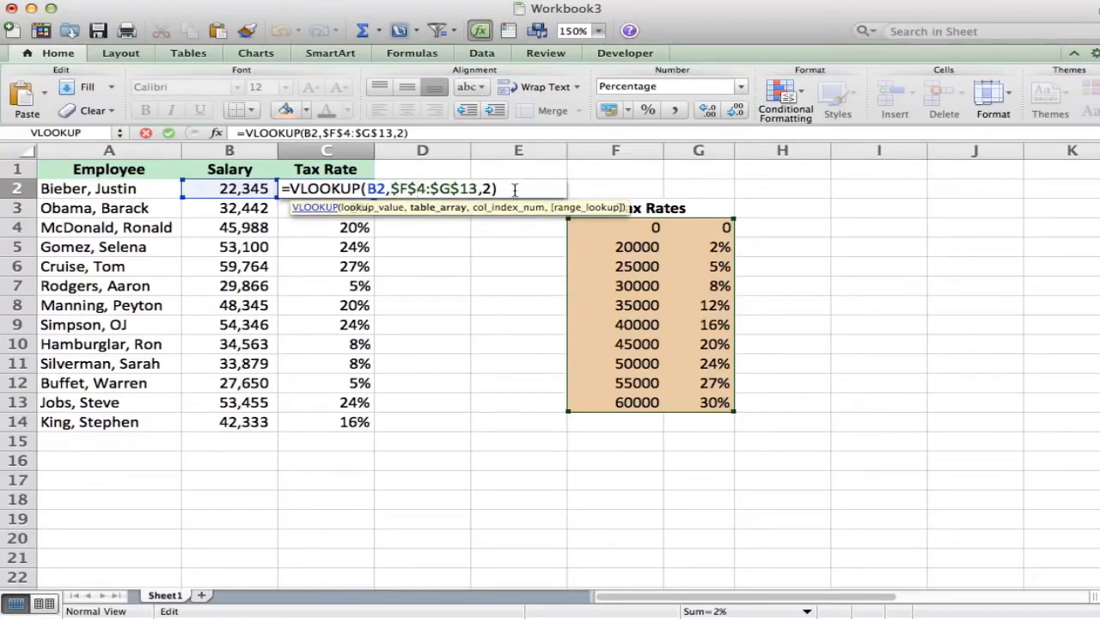
pyautogui.click(614, 172)
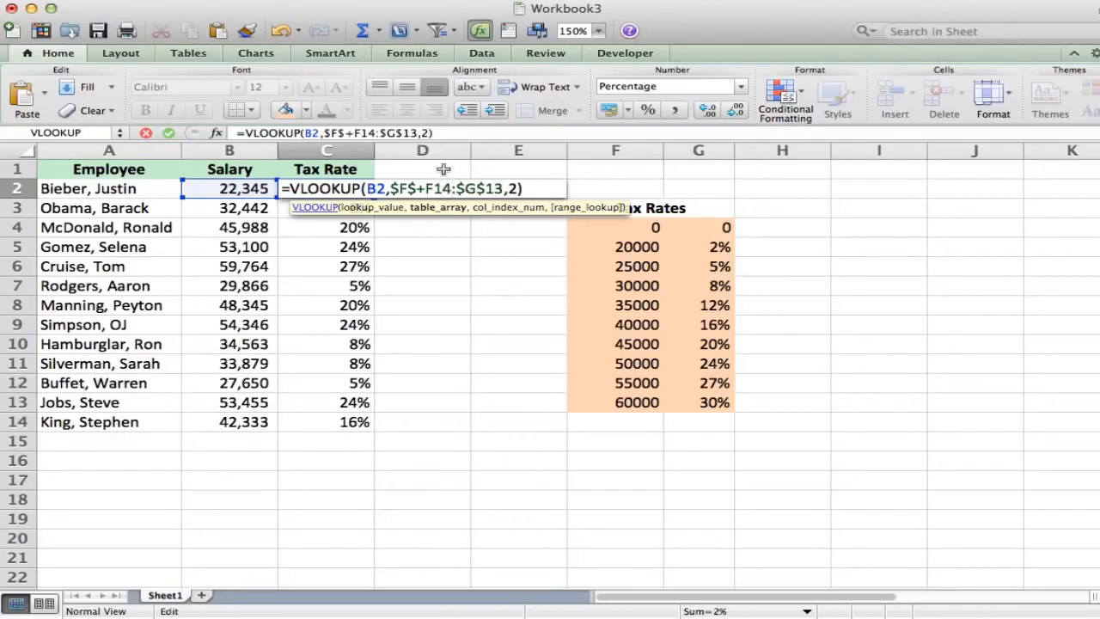
pyautogui.press('BackSpace')
pyautogui.press('BackSpace')
pyautogui.press('BackSpace')
pyautogui.press('BackSpace')
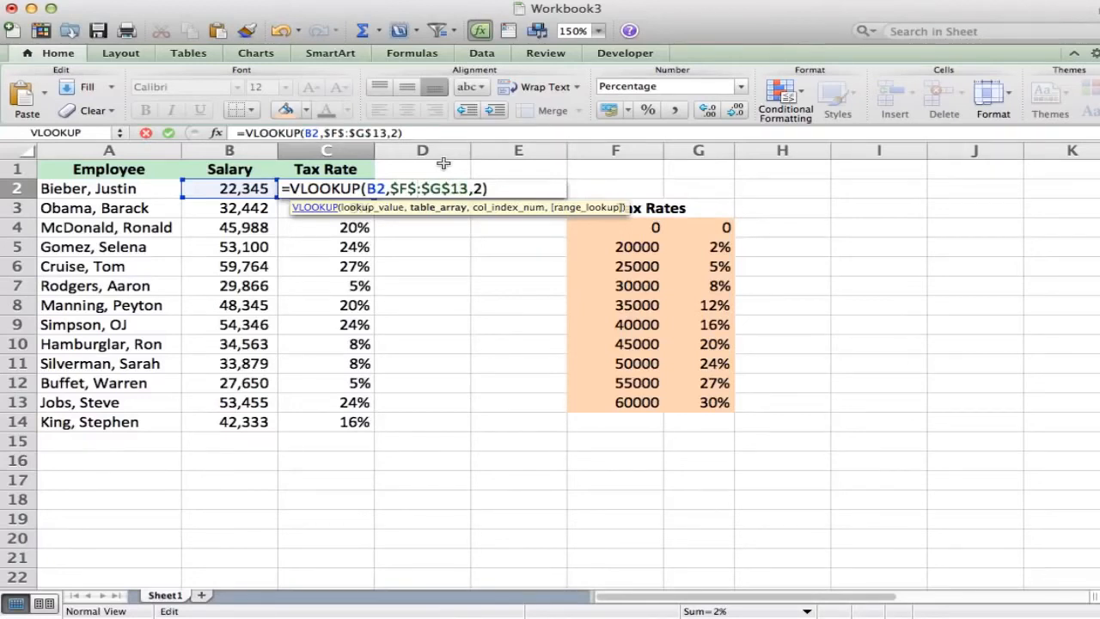
pyautogui.write('4')
pyautogui.press('Return')
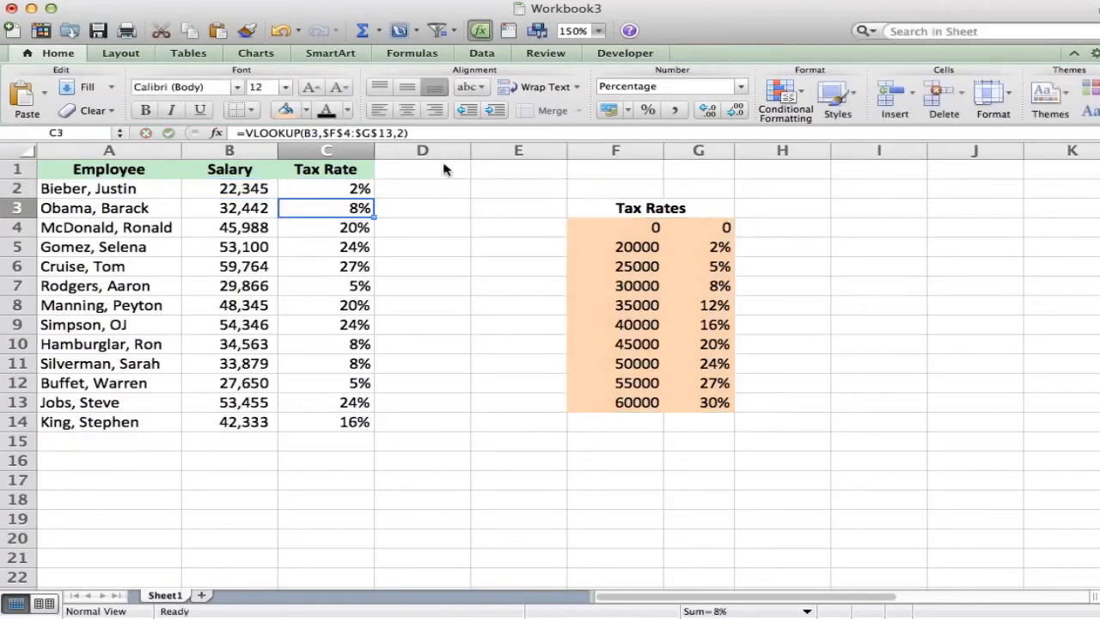
pyautogui.click(457, 227)
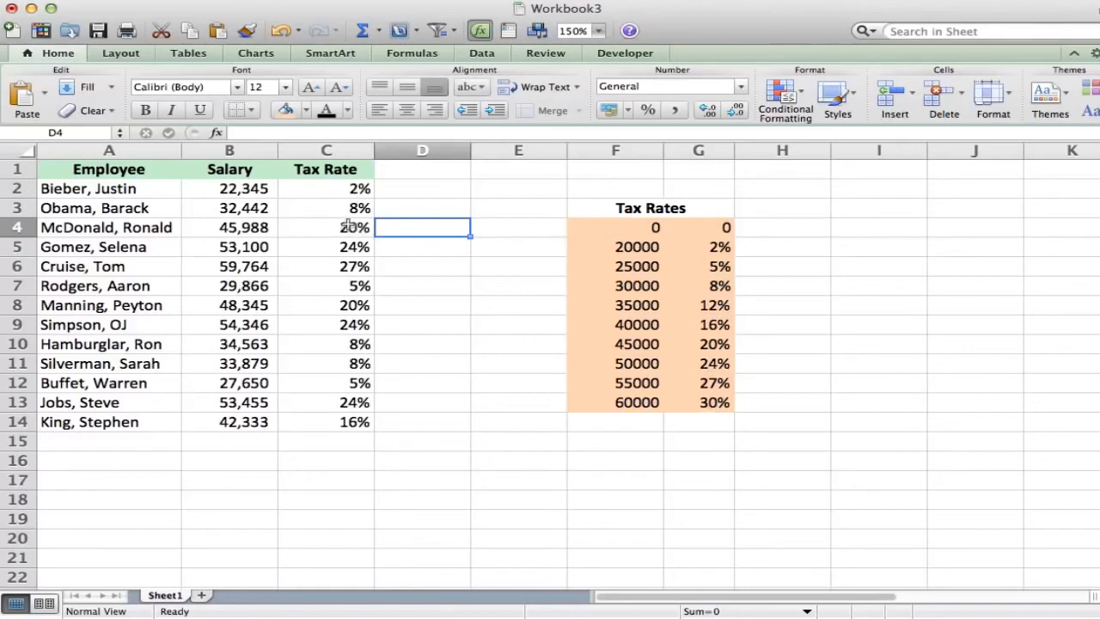
# Select the tax table F4:G13 and name the range TaxRates.
pyautogui.moveTo(609, 230); pyautogui.dragTo(665, 404)
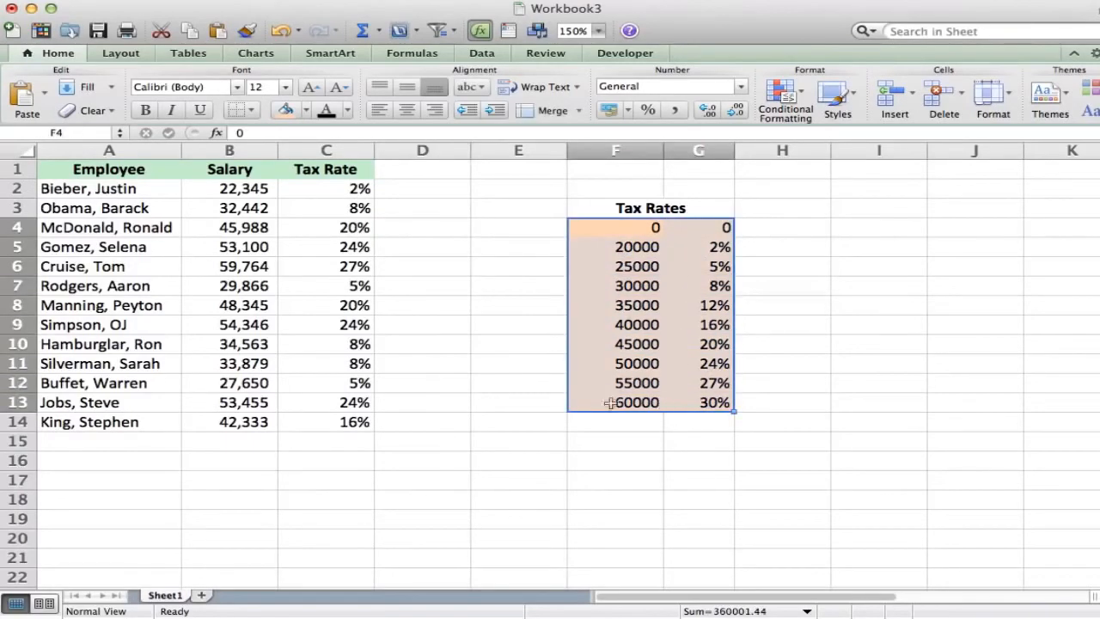
pyautogui.click(389, 362)
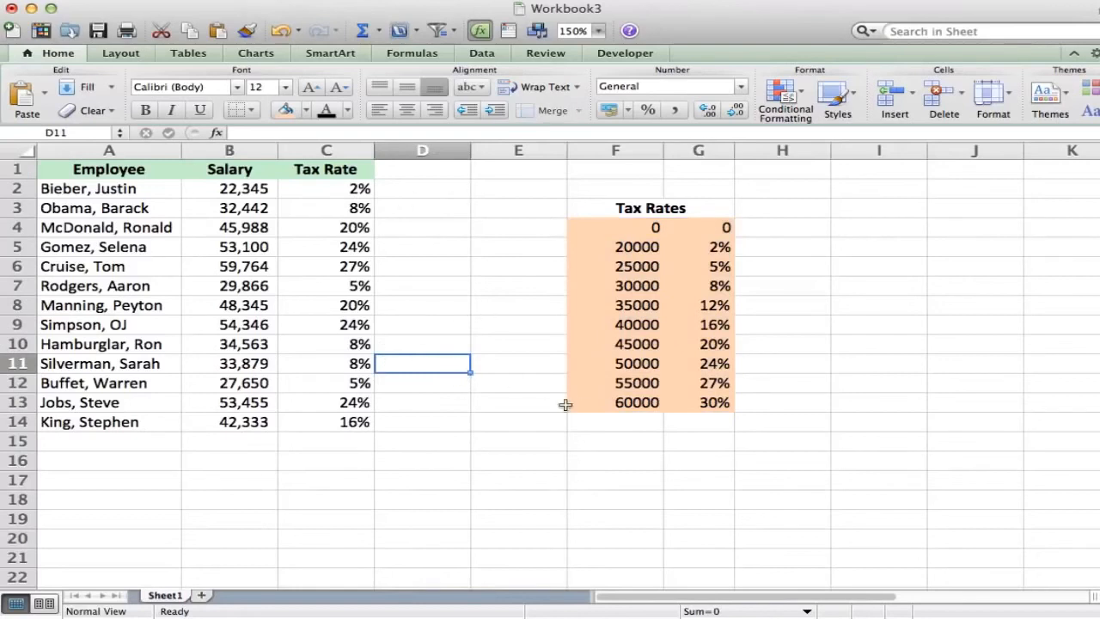
pyautogui.moveTo(604, 230); pyautogui.dragTo(712, 399)
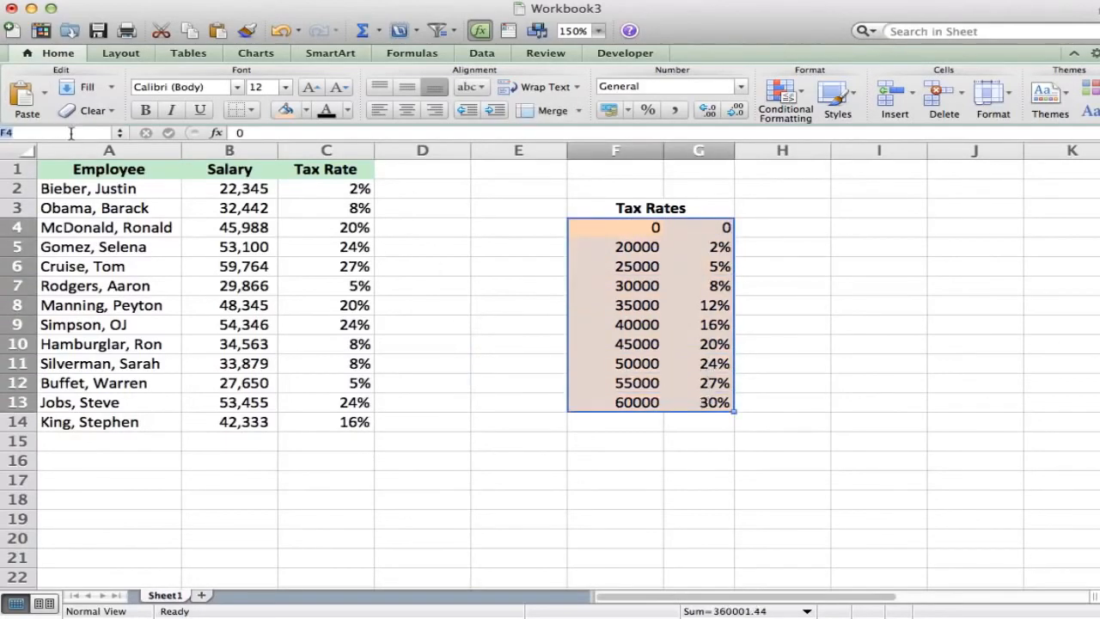
pyautogui.write('TaxRates')
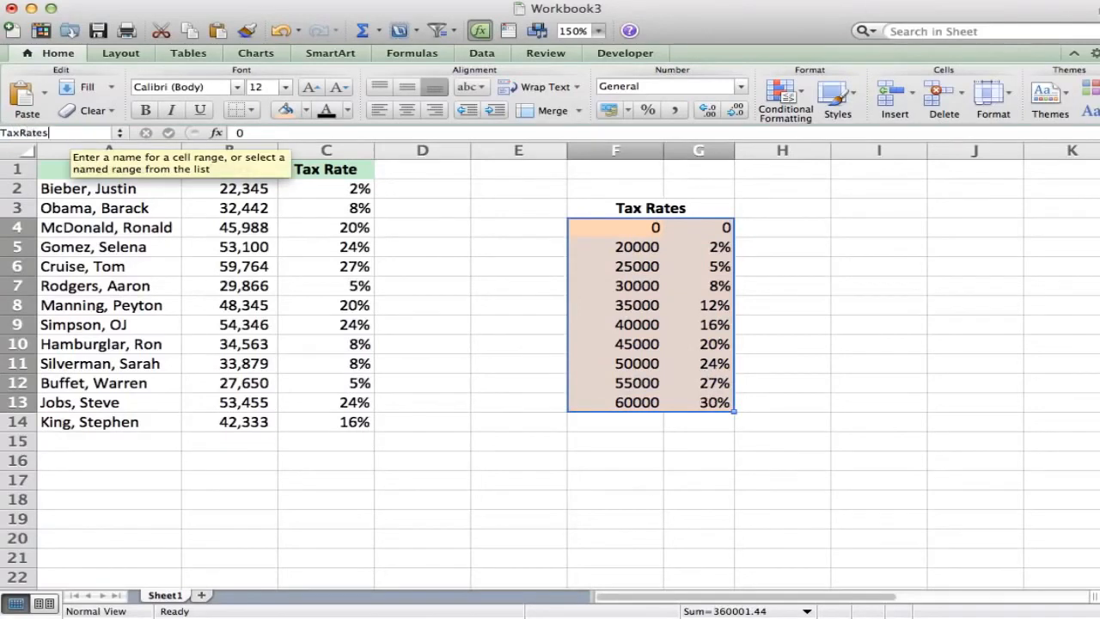
pyautogui.press('Return')
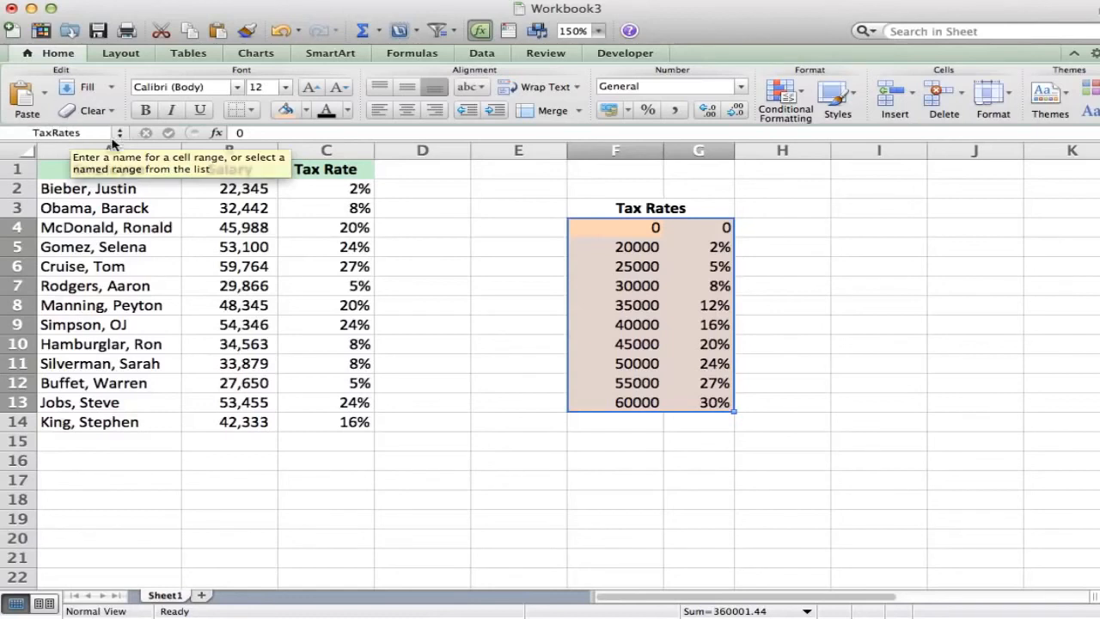
pyautogui.click(430, 230)
# Replace the absolute table range in the C2 VLOOKUP formula with the named range TaxRates.
pyautogui.click(355, 192)
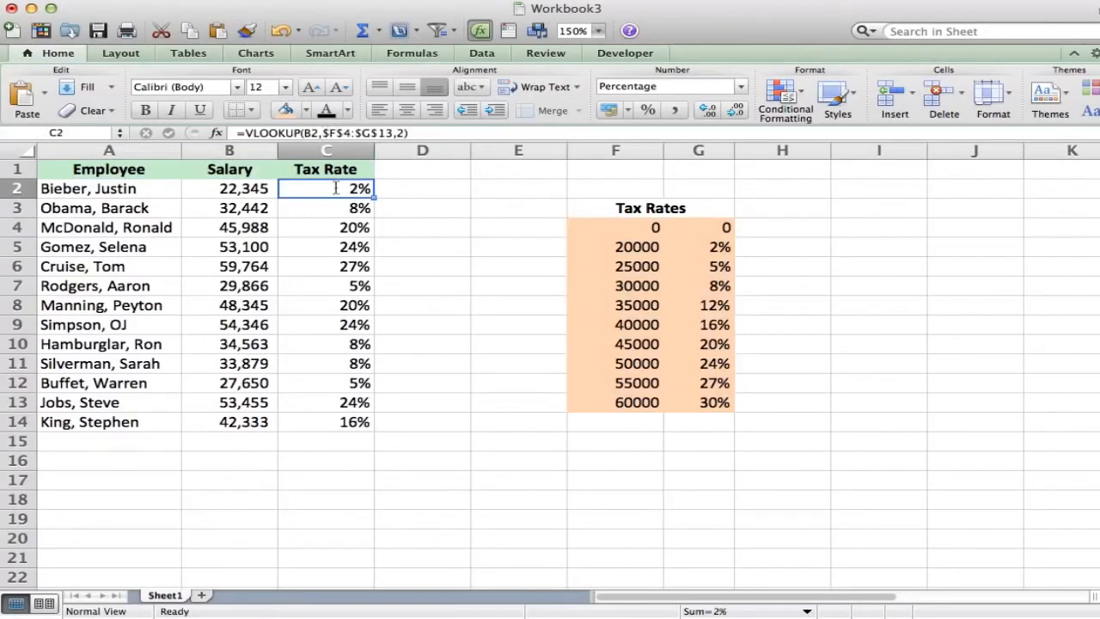
pyautogui.doubleClick(335, 188)
pyautogui.moveTo(392, 189); pyautogui.dragTo(478, 190)
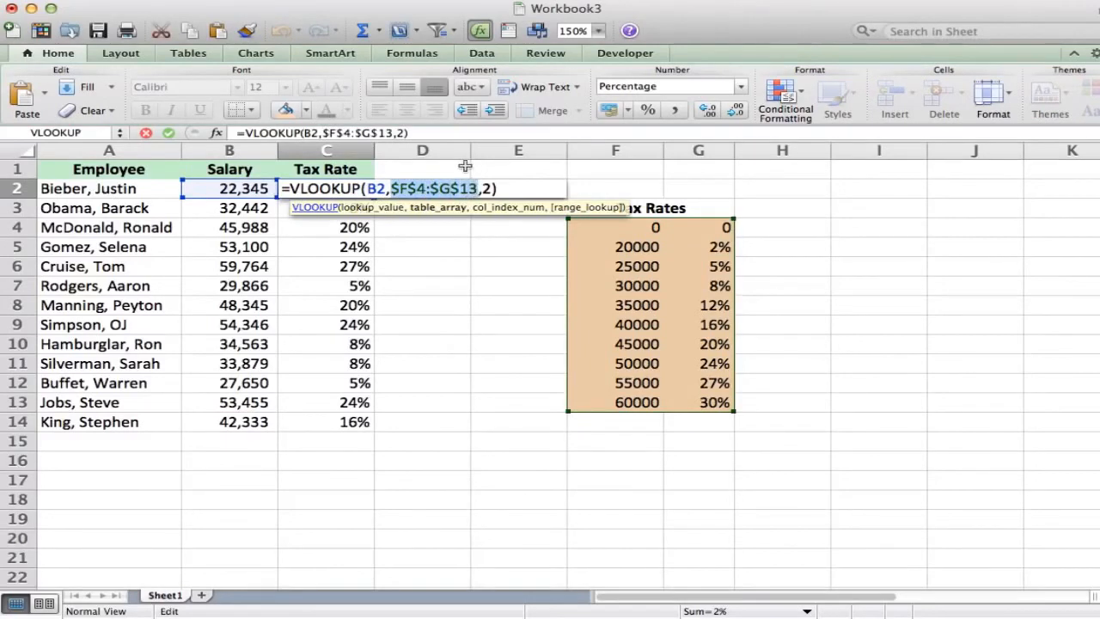
pyautogui.write('TaxRates')
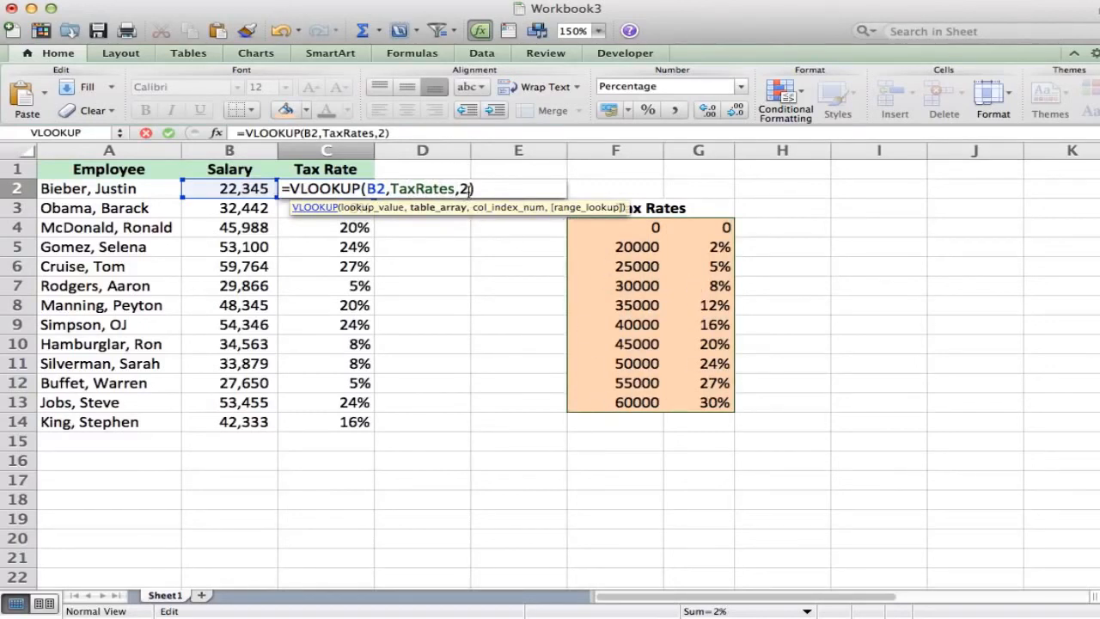
pyautogui.click(484, 187)
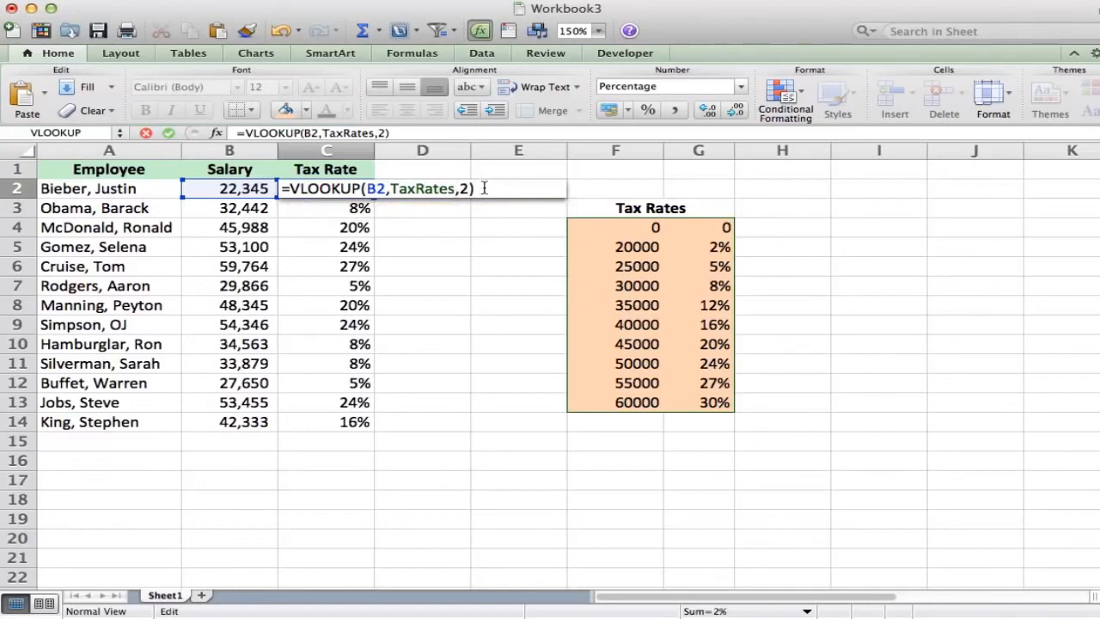
pyautogui.press('Return')
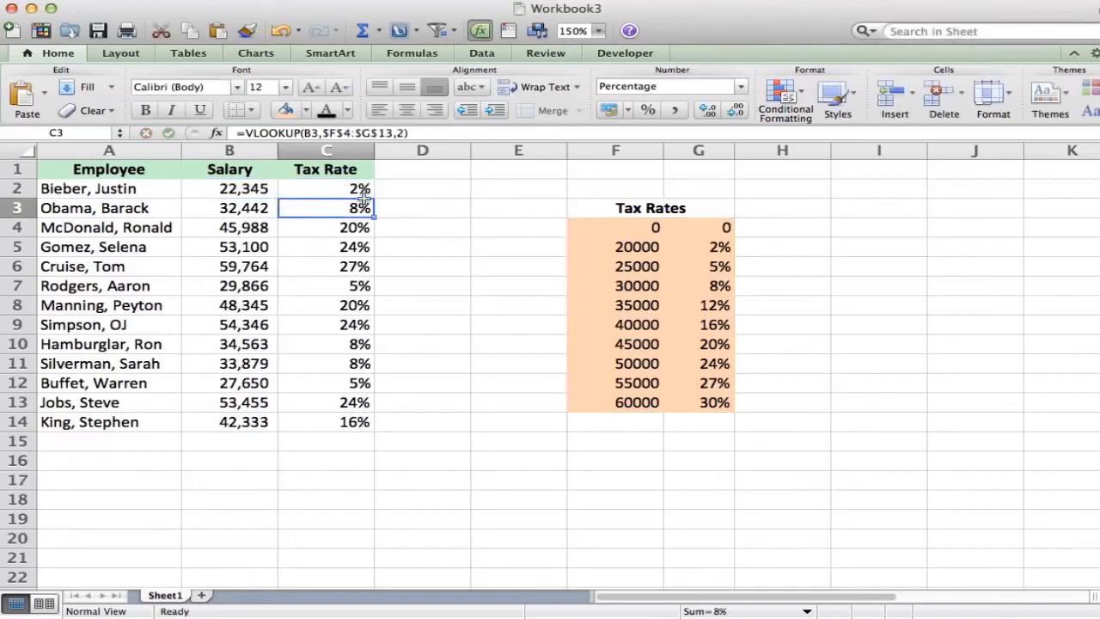
# Fill the TaxRates formula from C2 down through C14 and check the copied formulas in C7:C9.
pyautogui.click(365, 194)
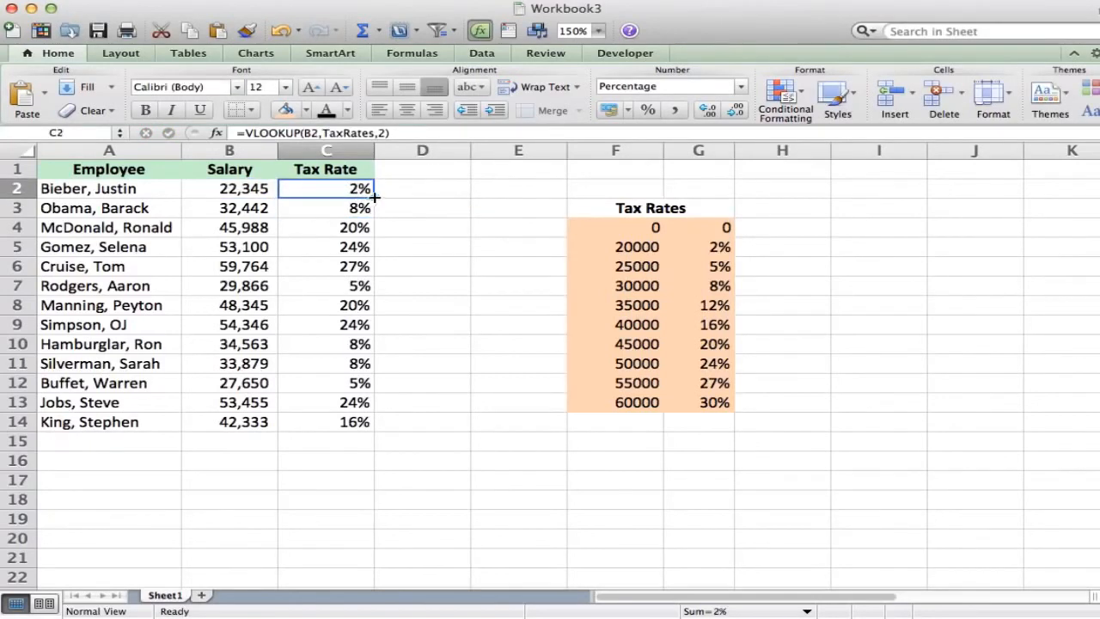
pyautogui.moveTo(375, 197); pyautogui.dragTo(383, 431)
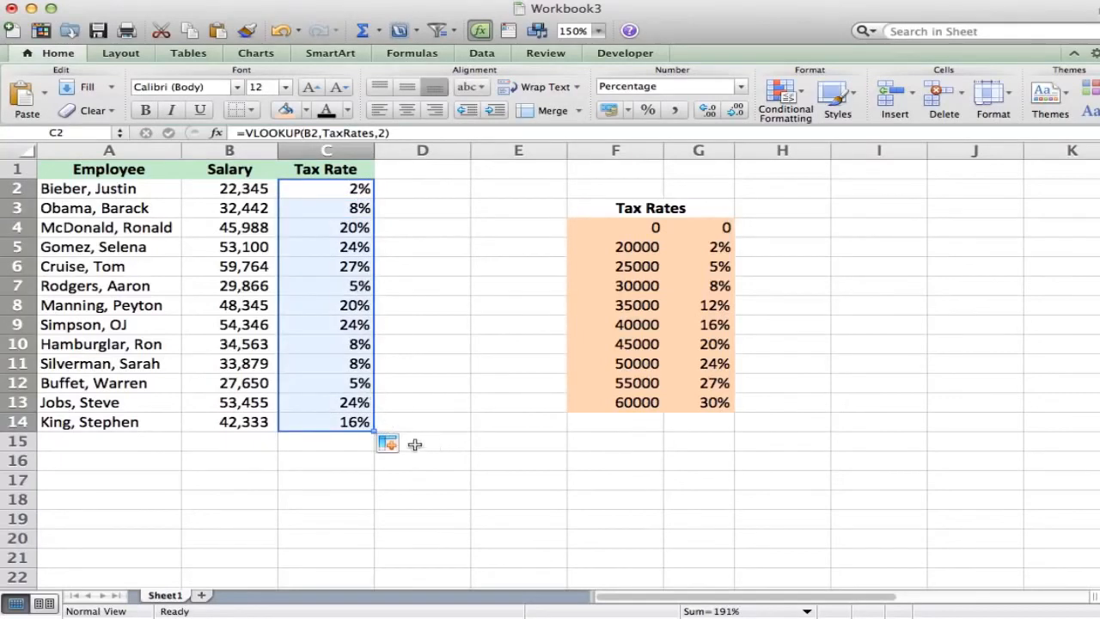
pyautogui.click(414, 444)
pyautogui.click(351, 328)
pyautogui.click(344, 305)
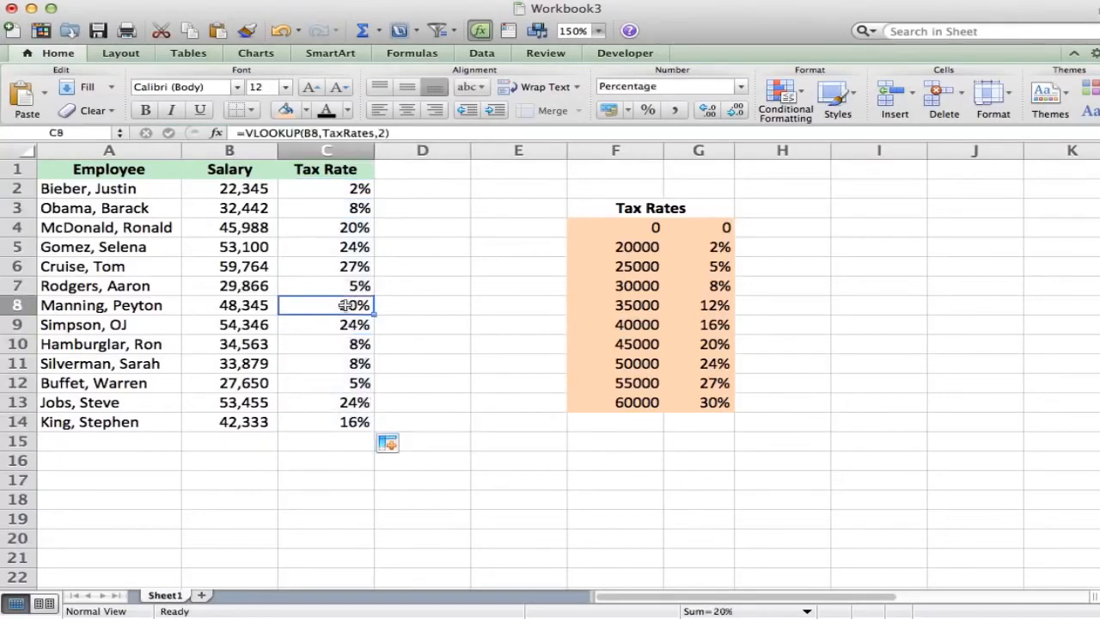
pyautogui.click(340, 284)
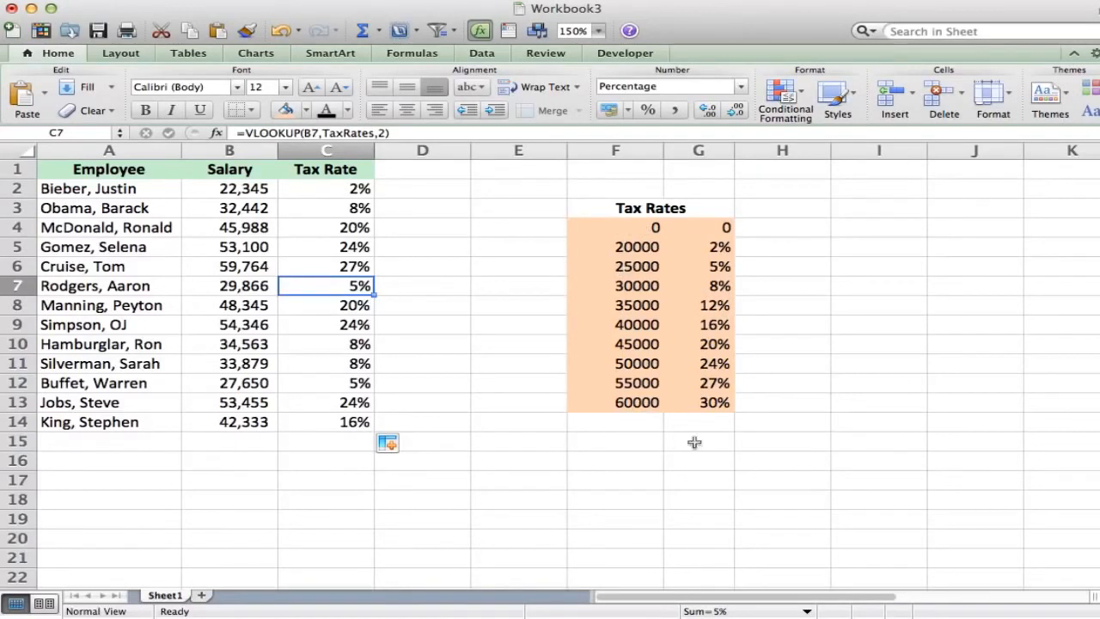
pyautogui.click(462, 457)
pyautogui.click(330, 462)
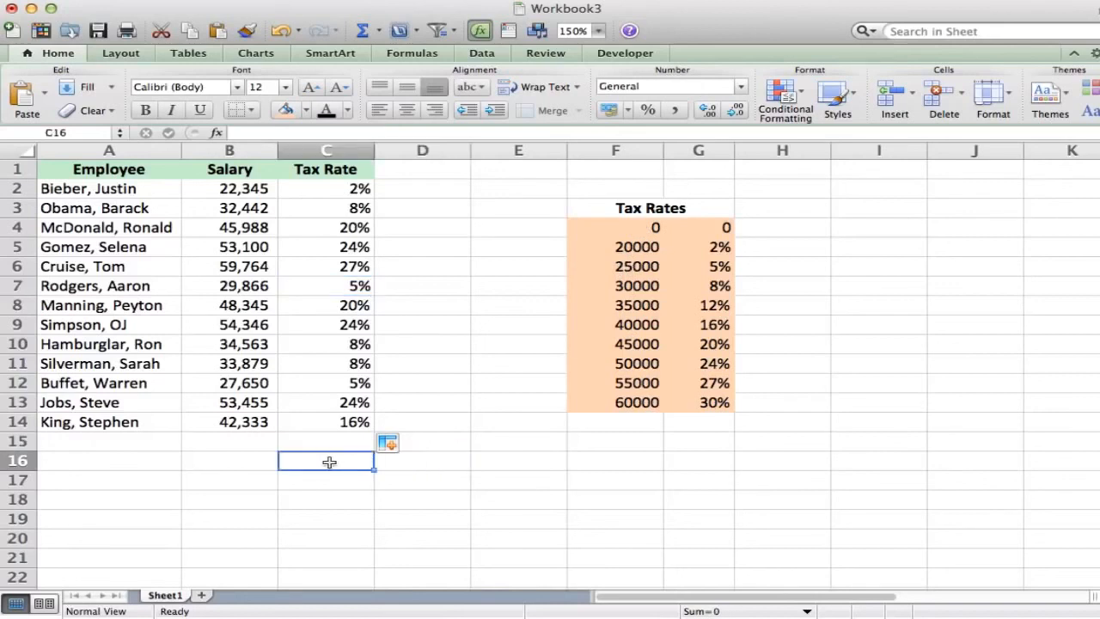